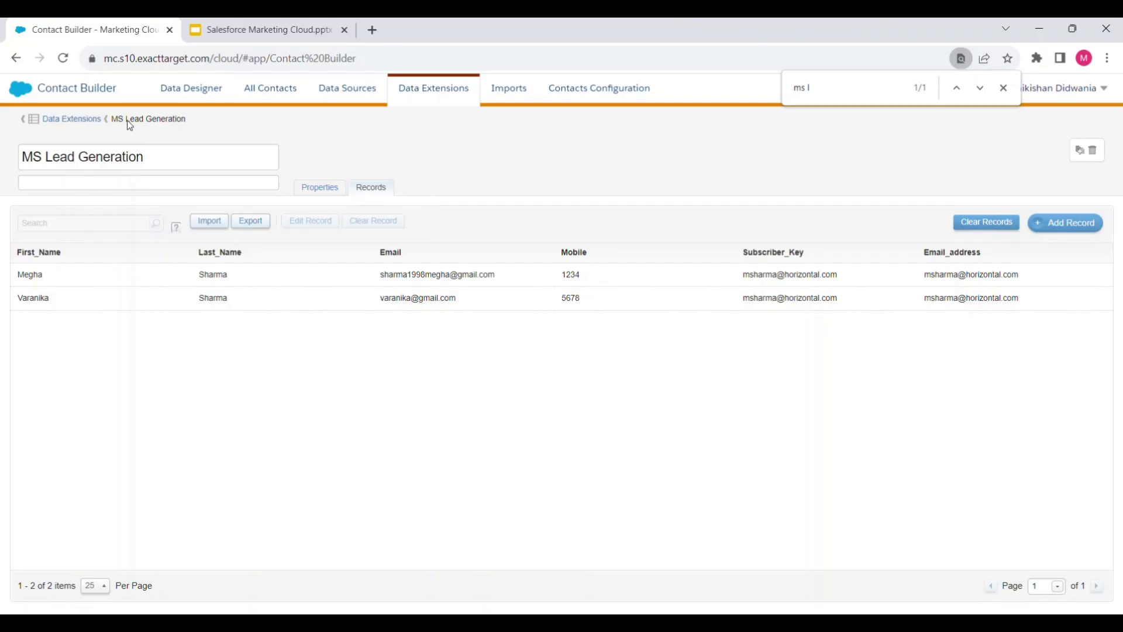
Open CloudPages from Web Studio and the collection card holding three landing pages
mouse_move(19, 91)
mouse_move(281, 193)
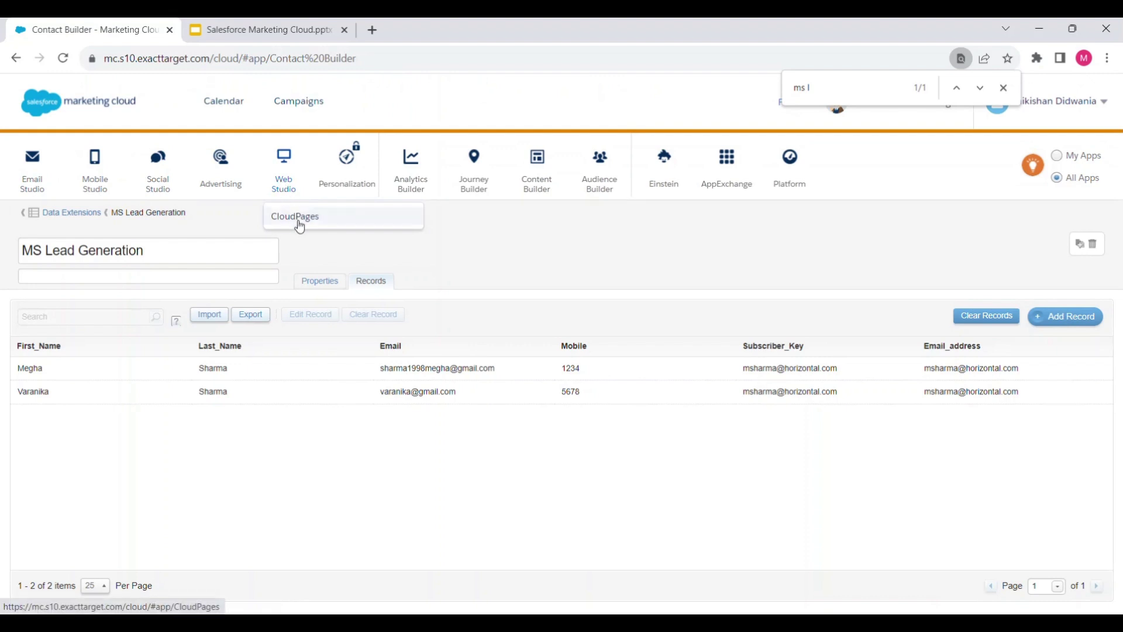
click(295, 217)
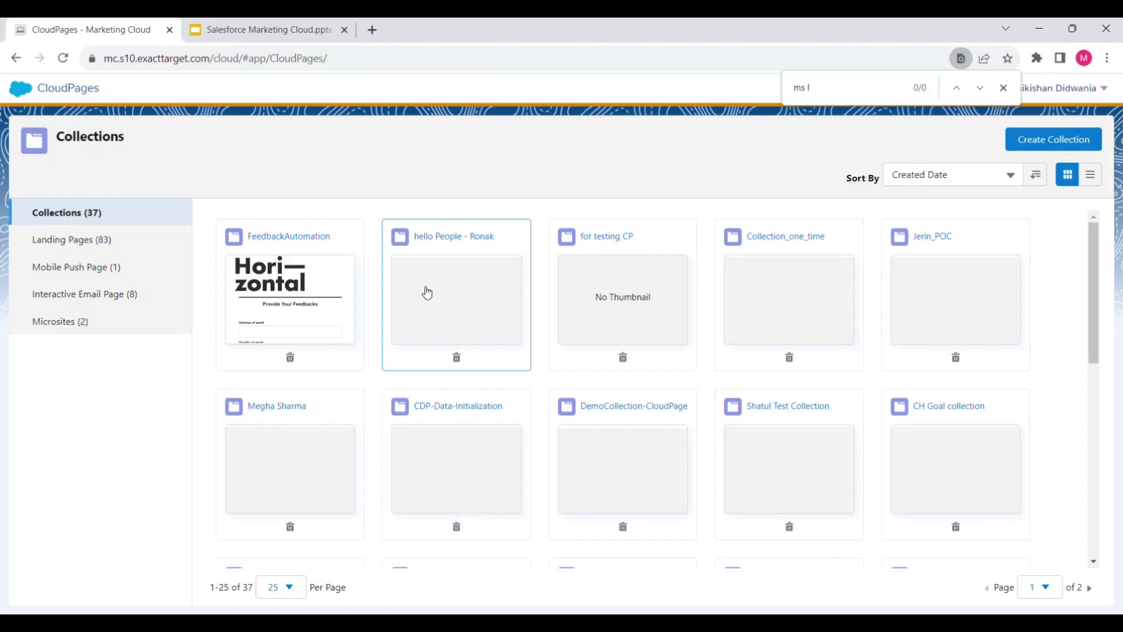
click(334, 426)
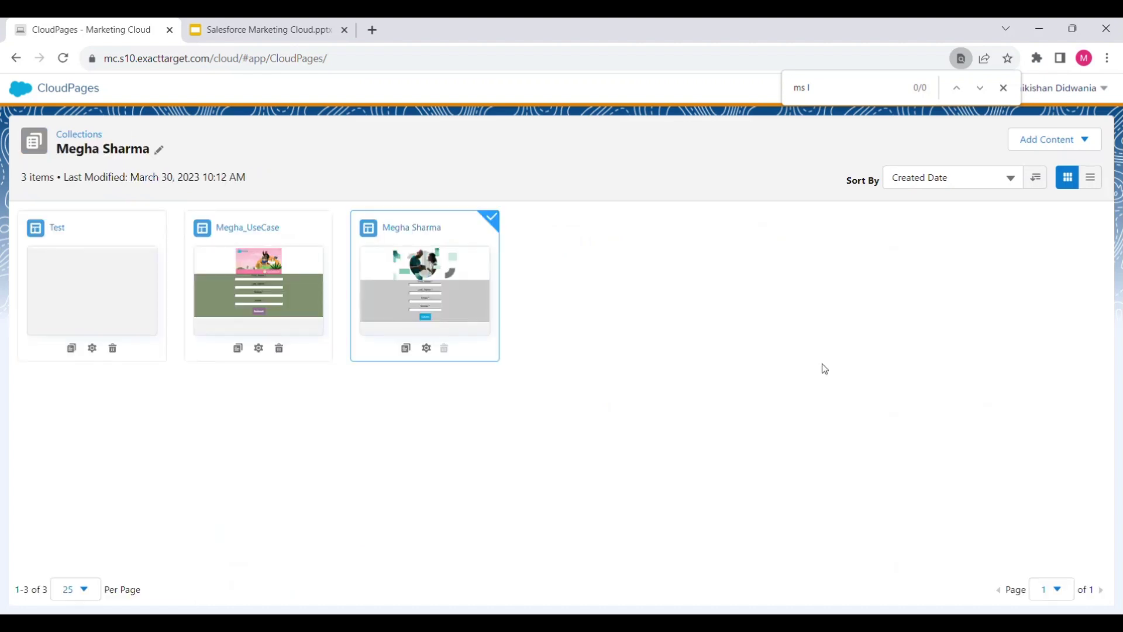
Start adding a new Landing Page from Add Content, then cancel it
click(1033, 151)
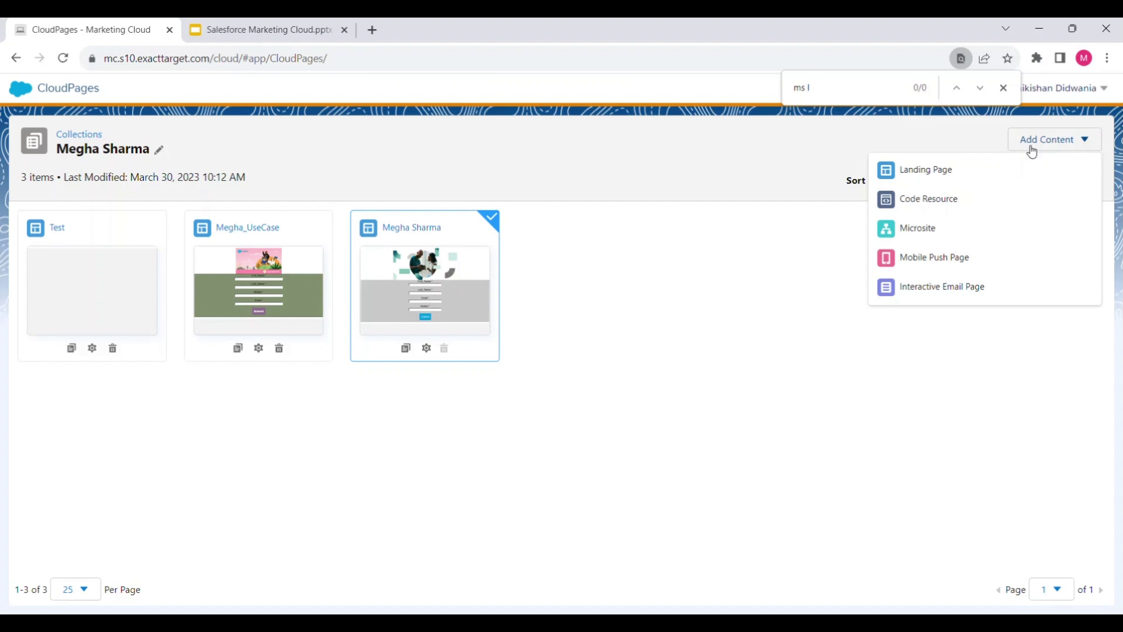
click(958, 171)
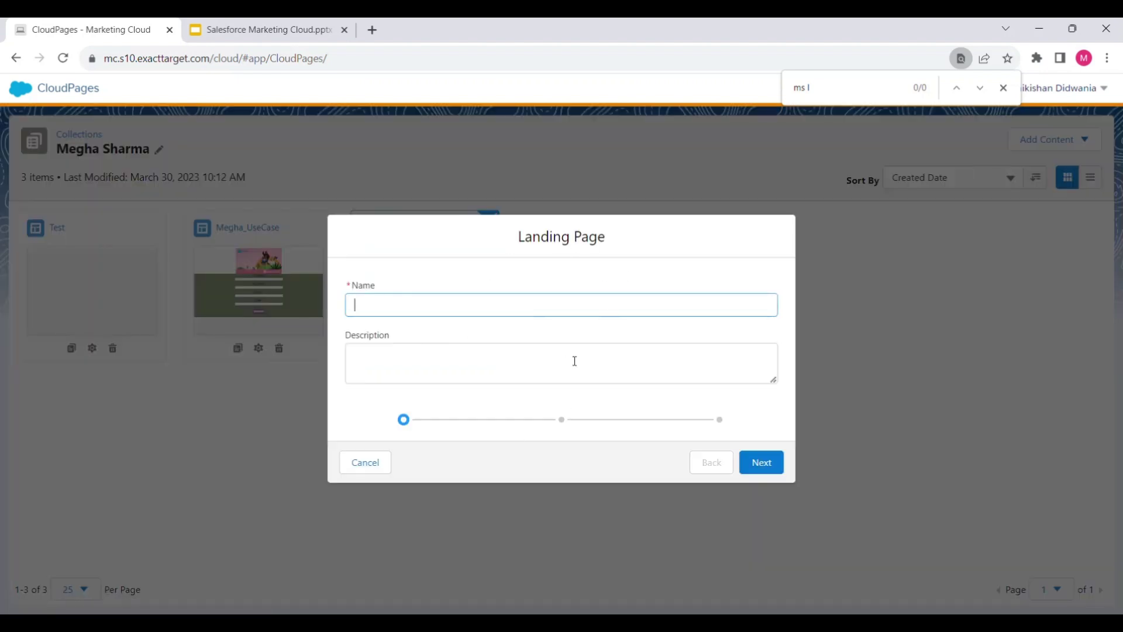
click(364, 467)
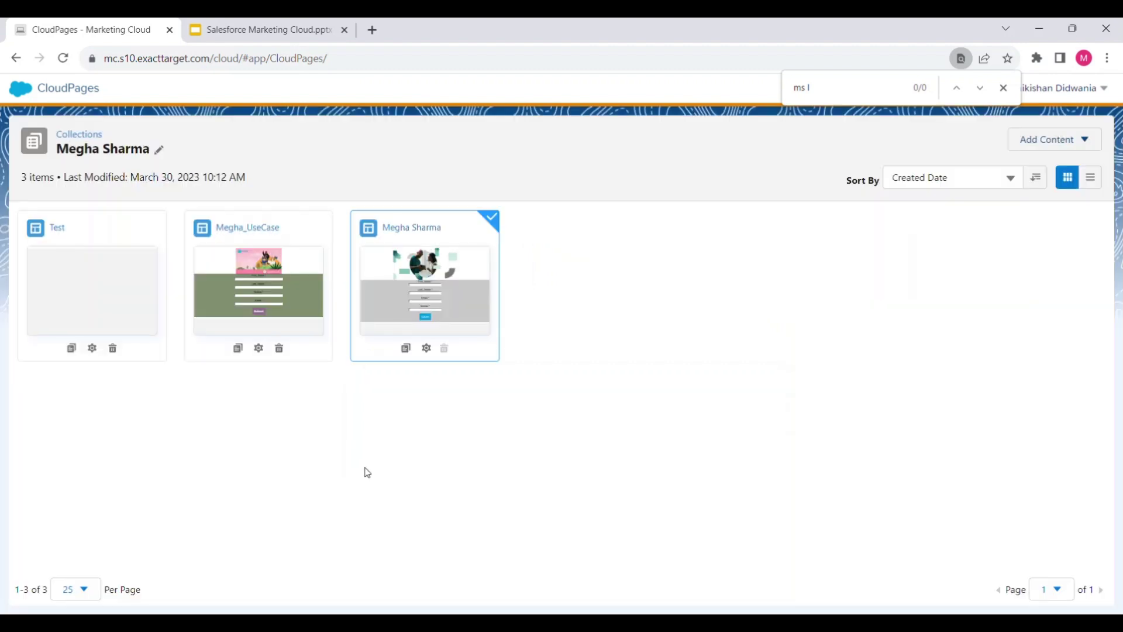
Open the Megha_UseCase landing page, inspect its banner image, then select the Smart Capture form block
click(247, 275)
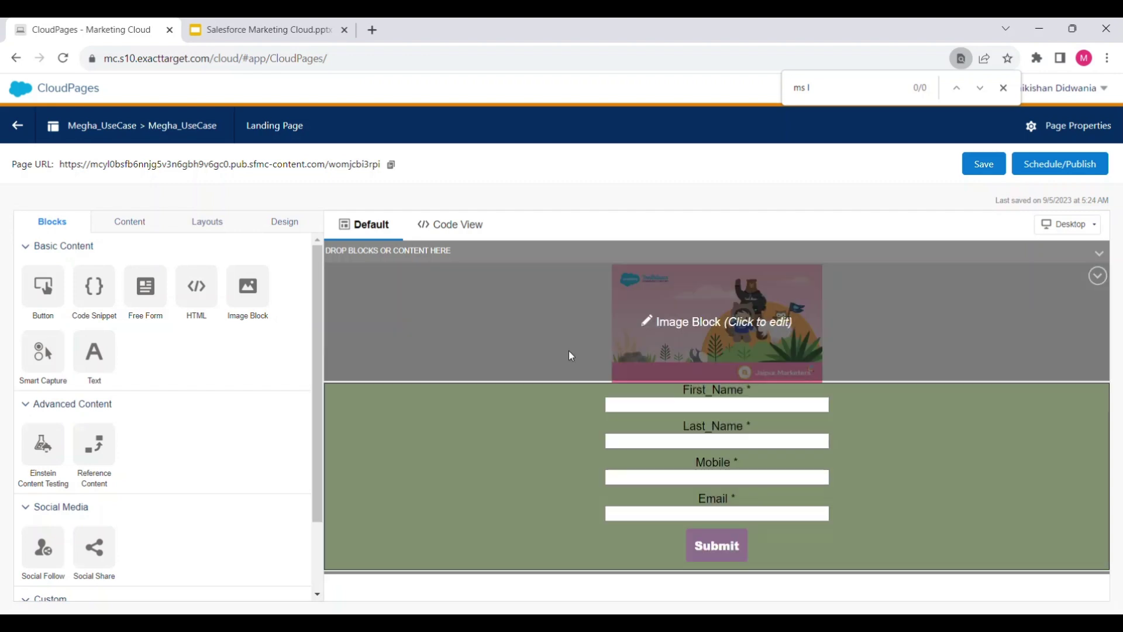
click(569, 351)
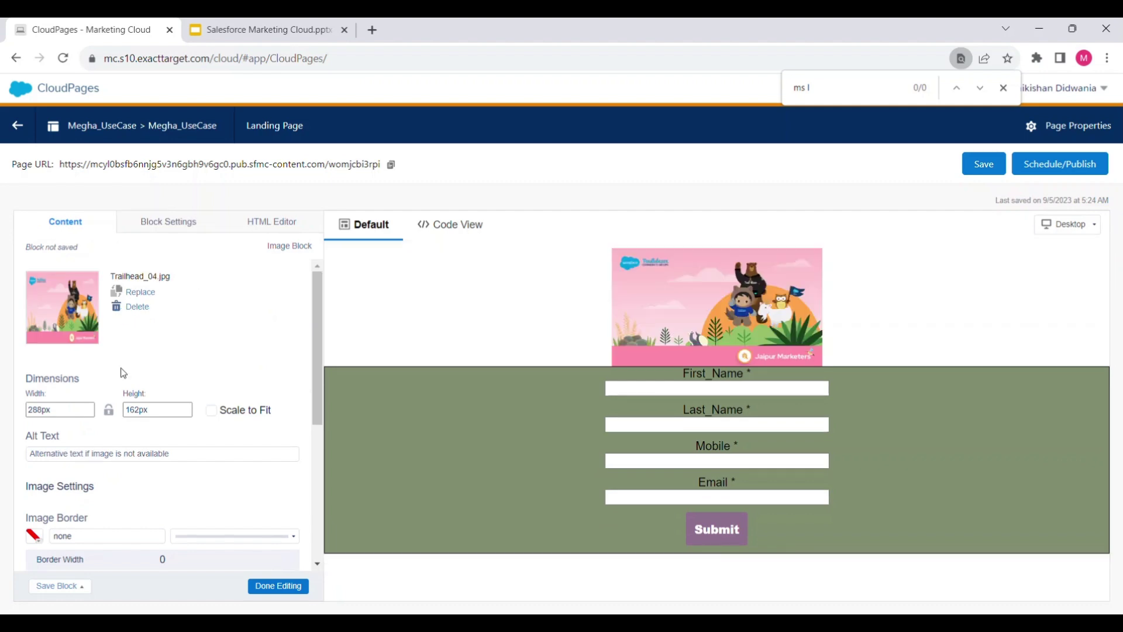
scroll(117, 444, down, 5)
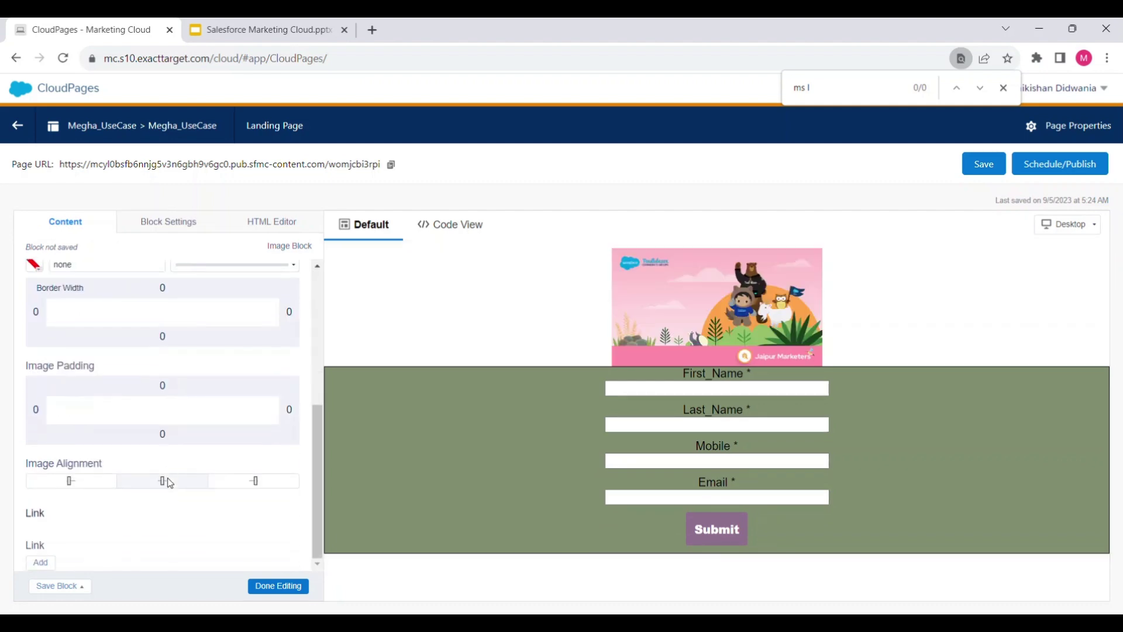
scroll(170, 484, up, 5)
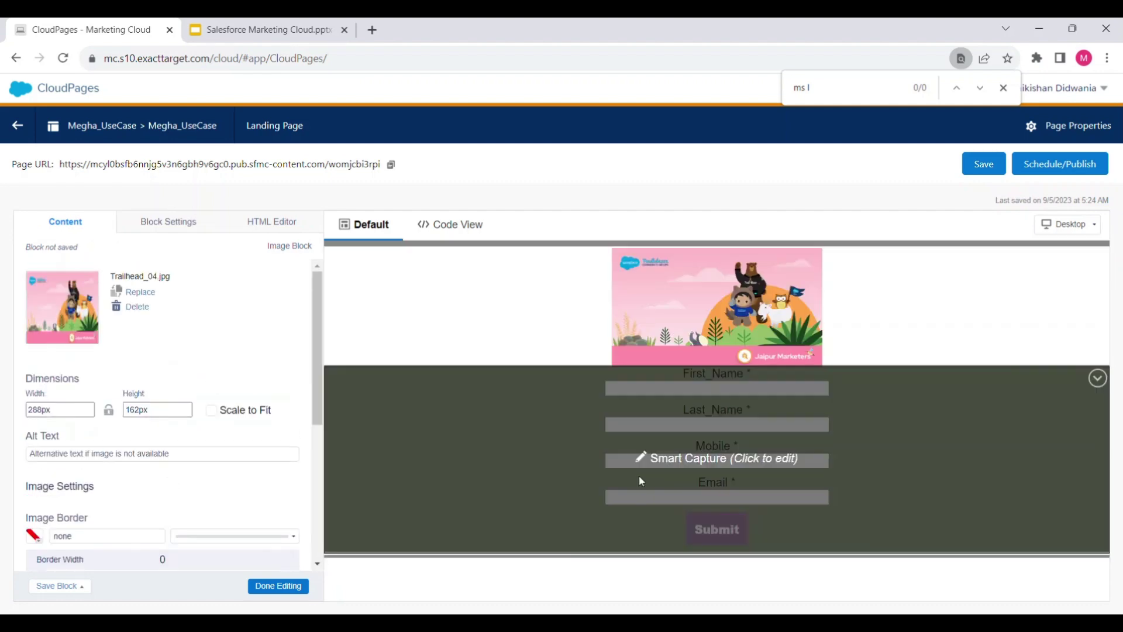
click(542, 462)
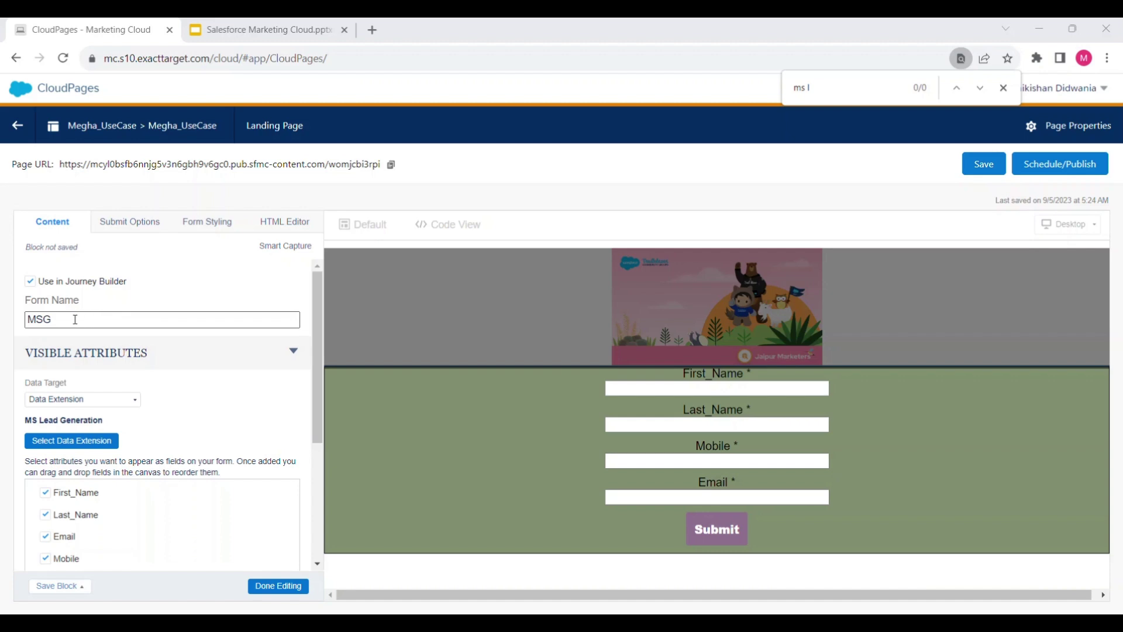
scroll(83, 323, down, 1)
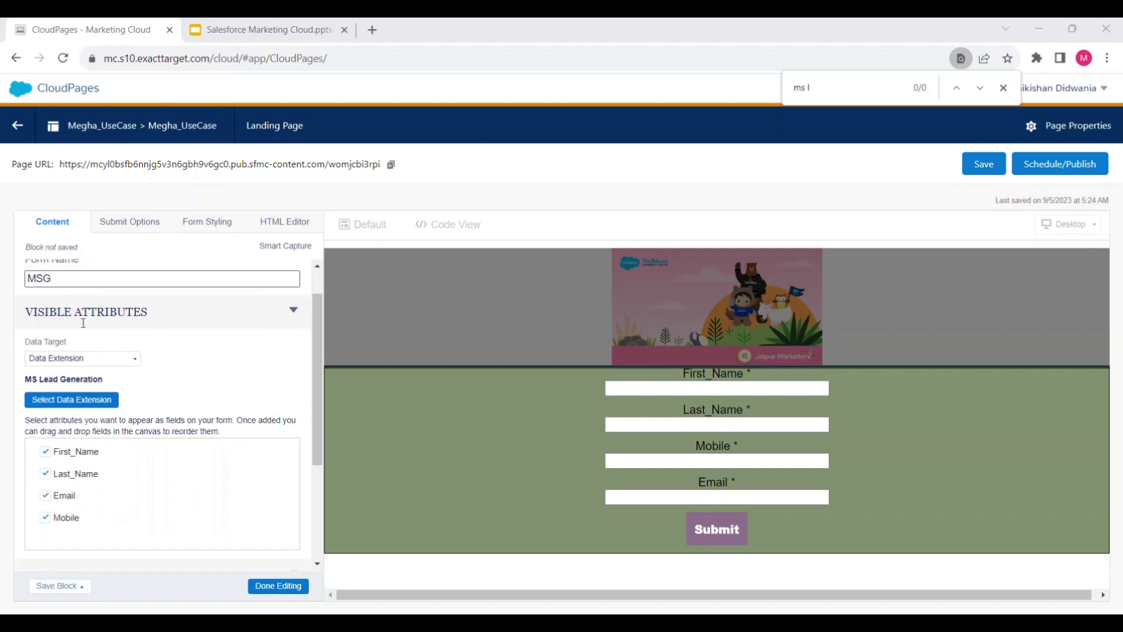
scroll(83, 323, down, 1)
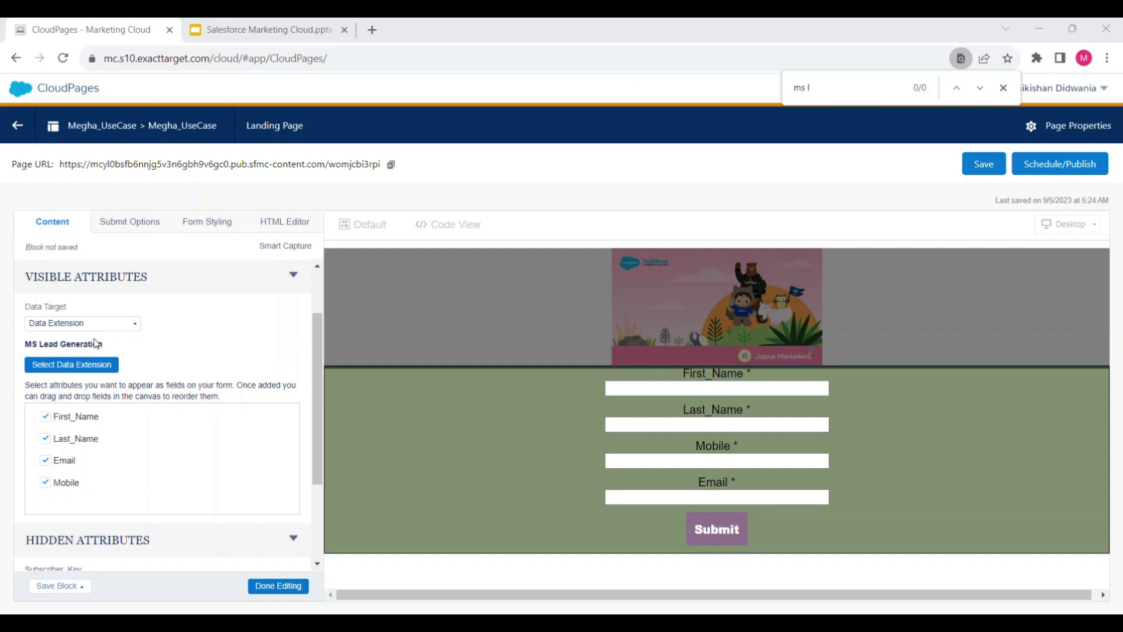
scroll(137, 343, down, 2)
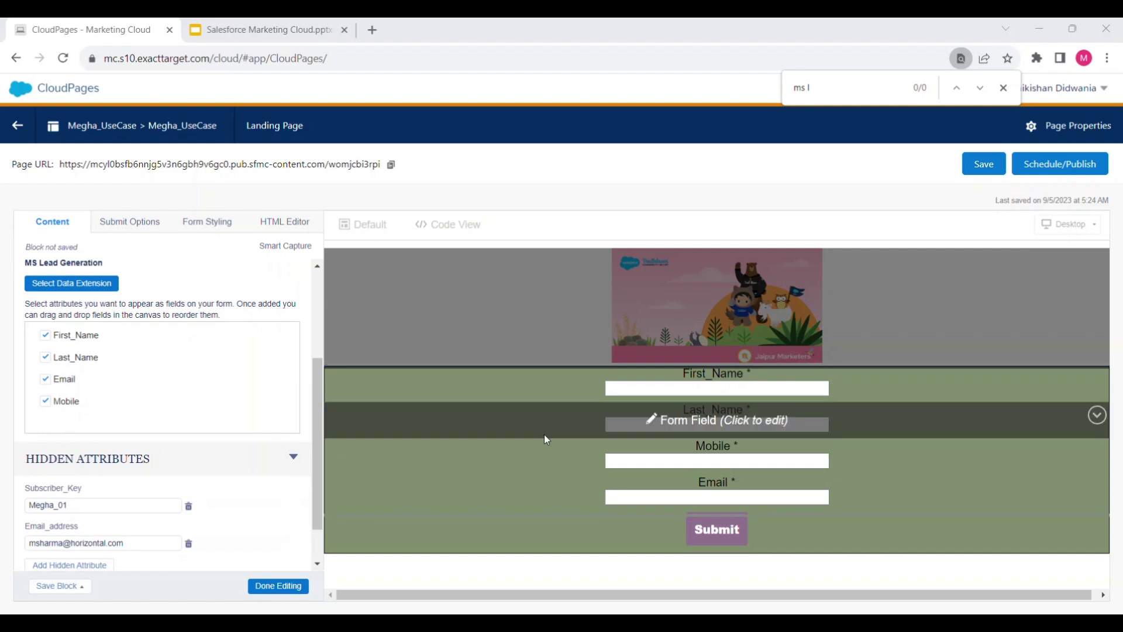
scroll(84, 448, down, 1)
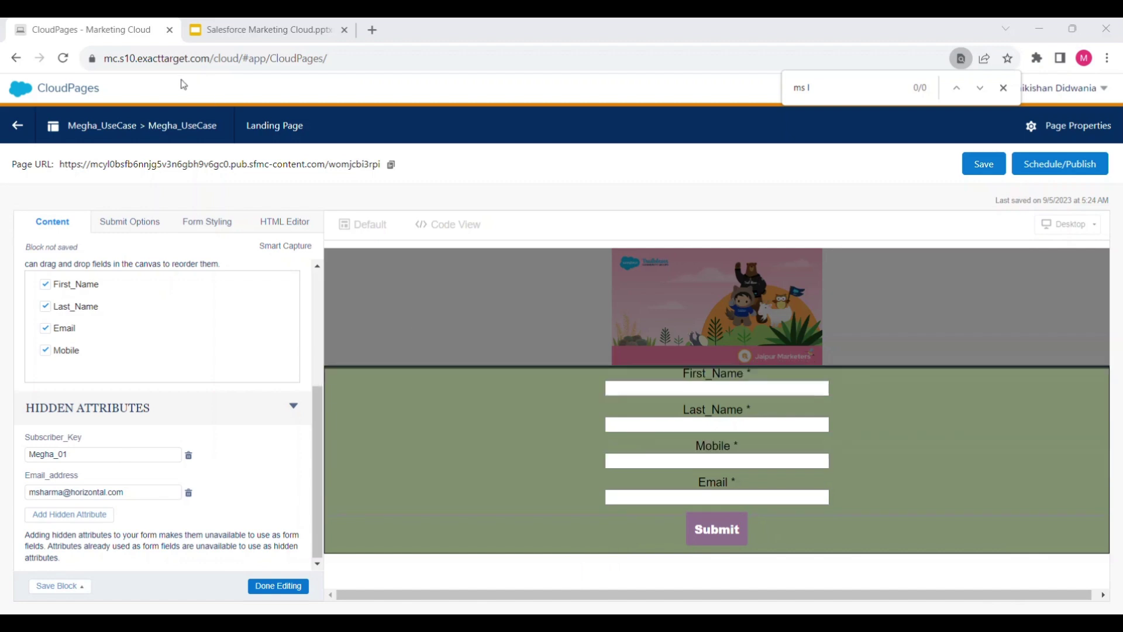
mouse_move(22, 87)
mouse_move(538, 171)
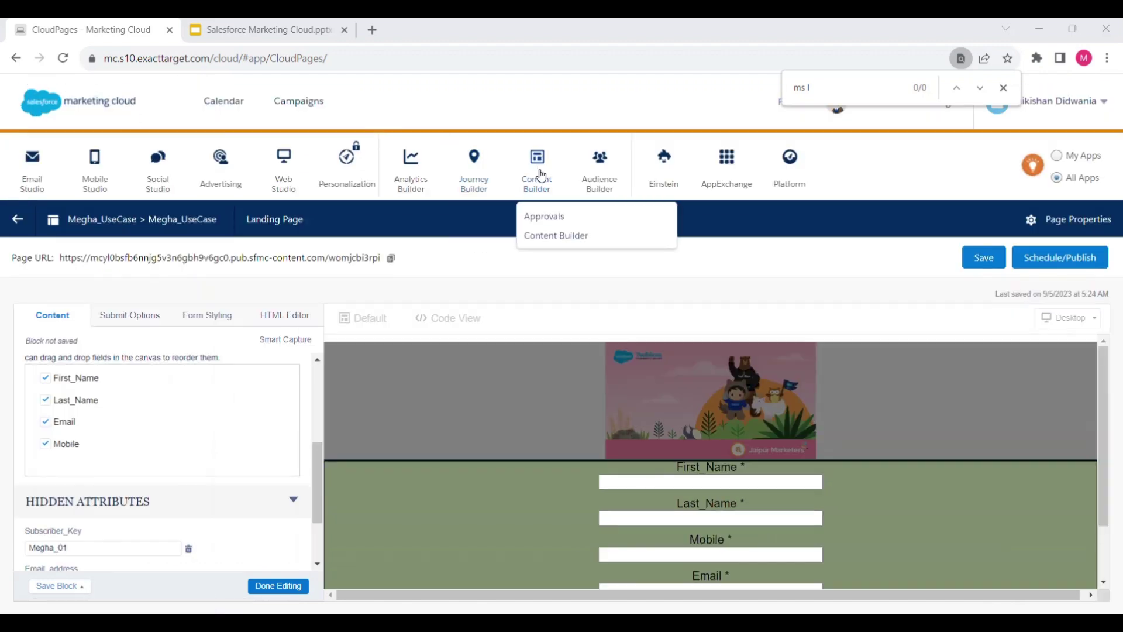
In Content Builder, open the MS Test Email Folder and the MS_Test_email2 email's details
click(556, 236)
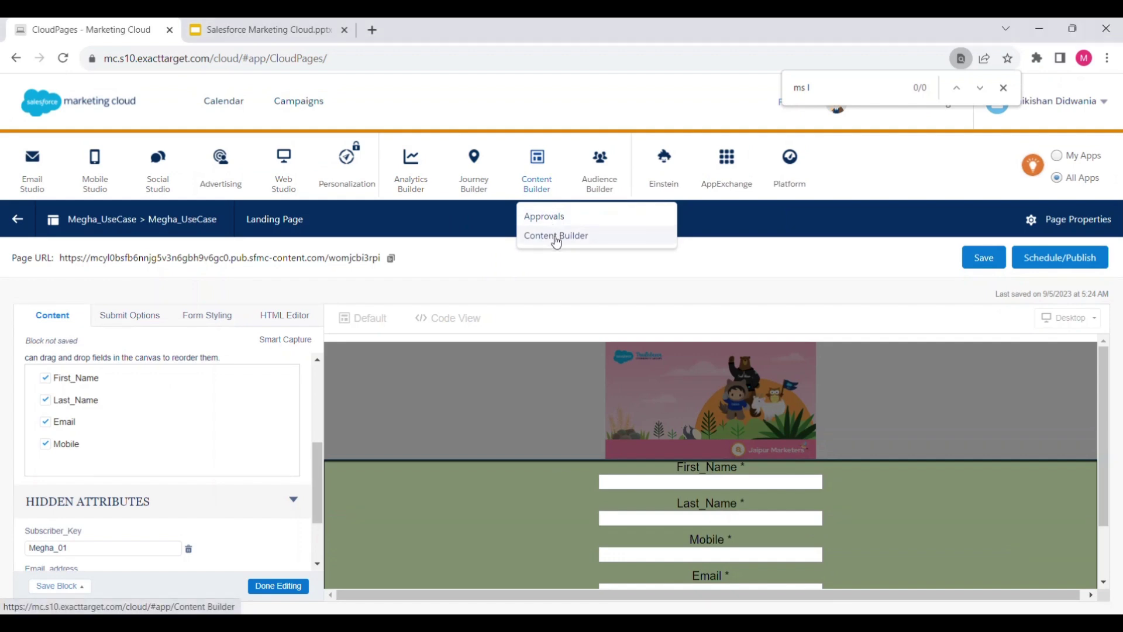
click(1004, 87)
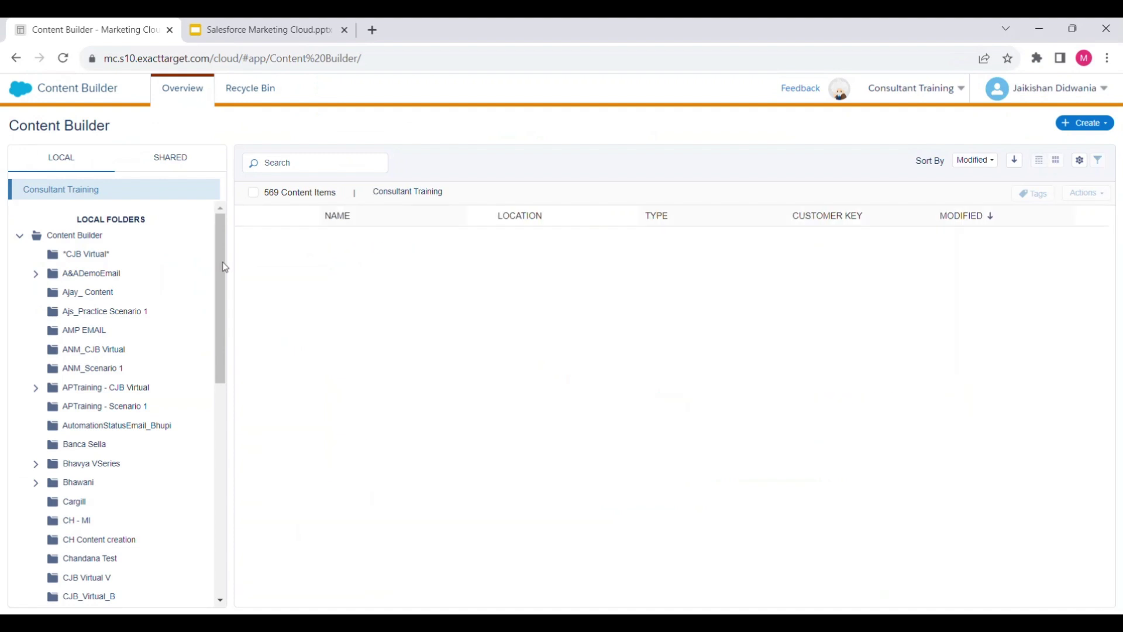
scroll(98, 402, down, 4)
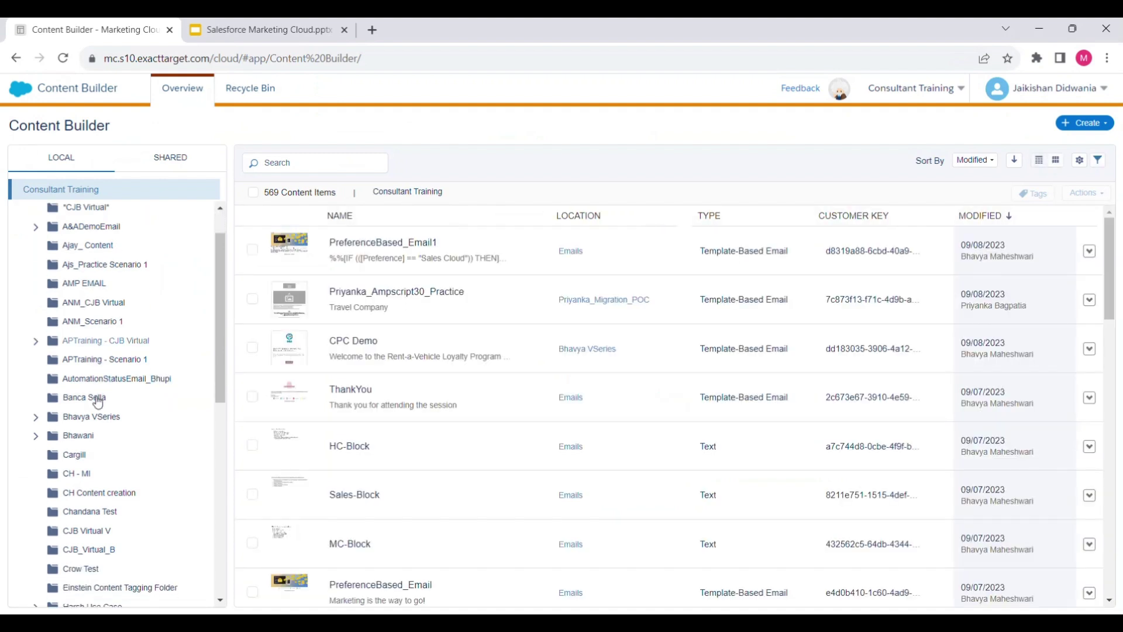
scroll(98, 401, down, 1)
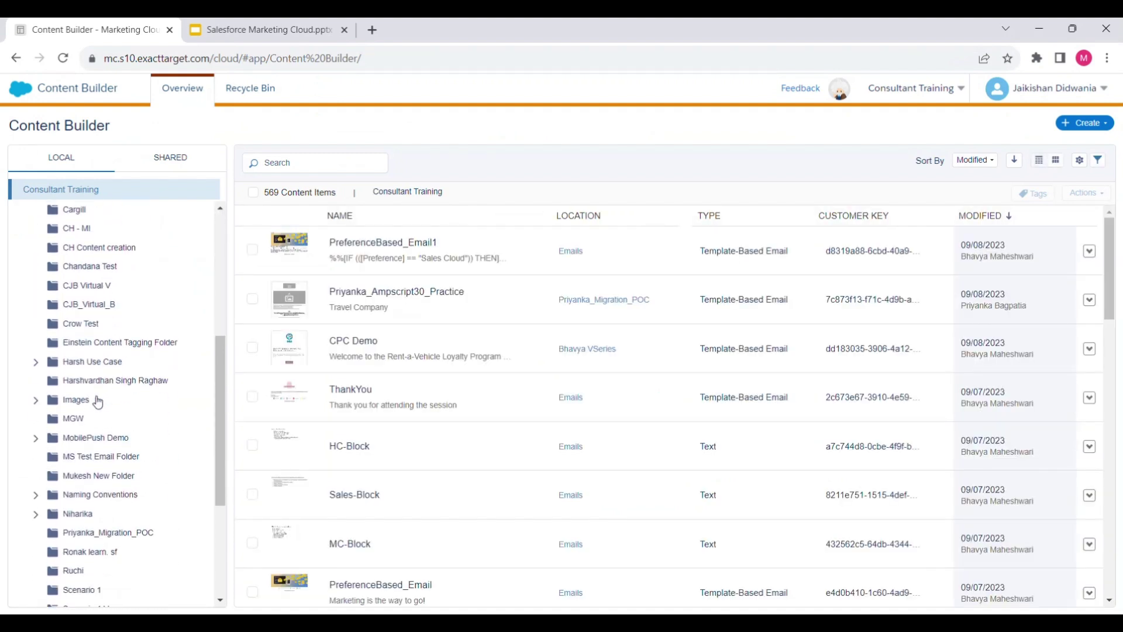
click(98, 458)
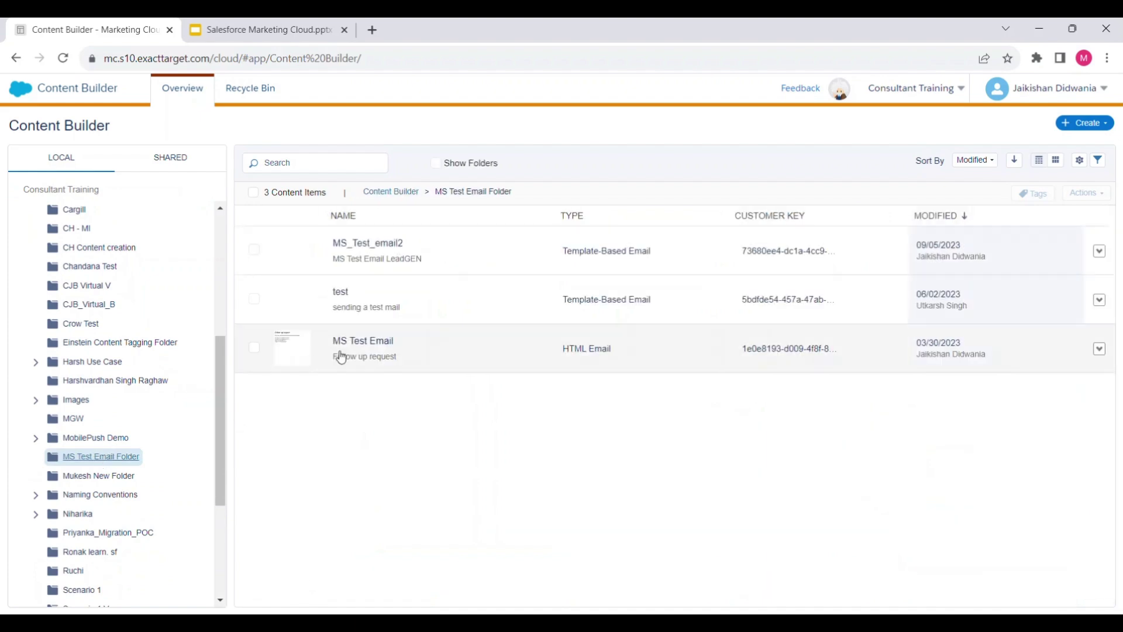
click(305, 258)
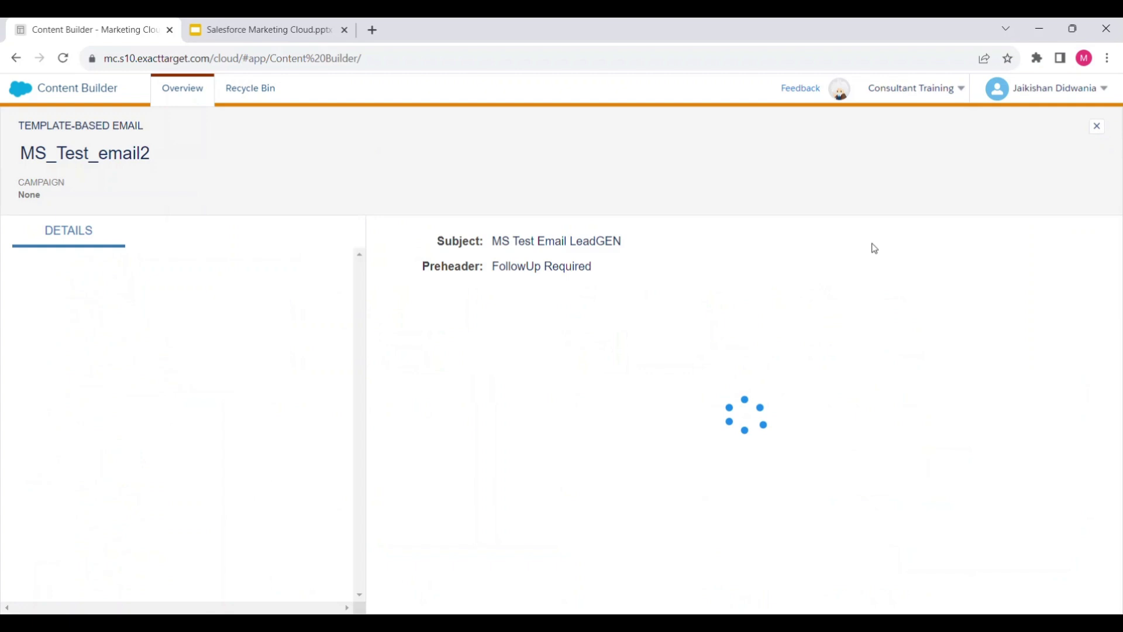
Preview MS_Test_email2 filled with subscriber data
click(1074, 126)
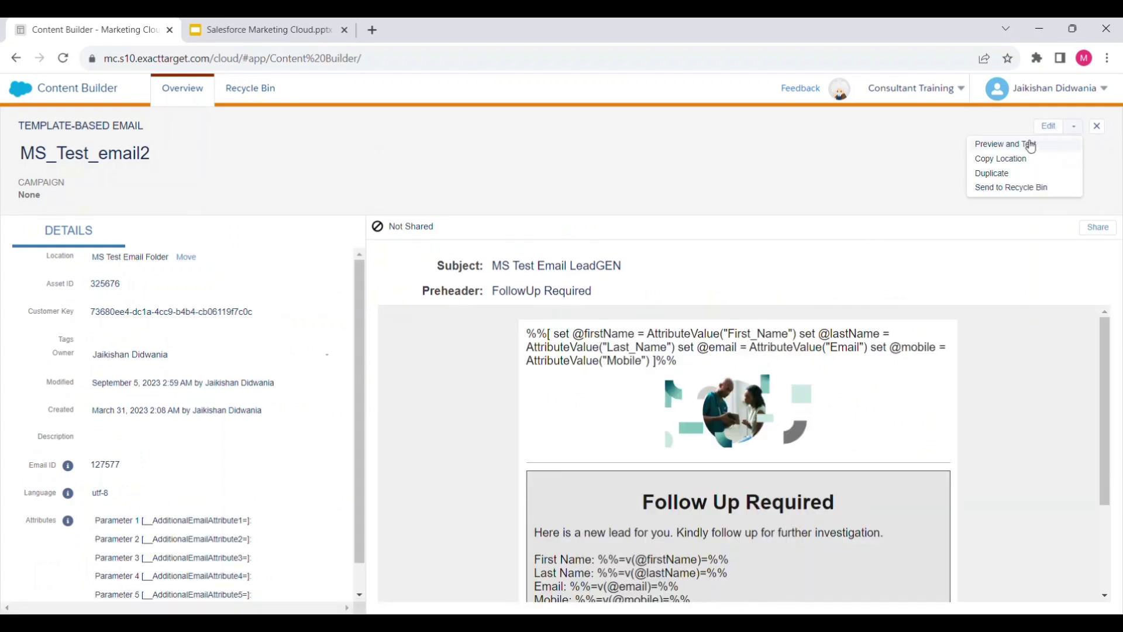
click(1028, 144)
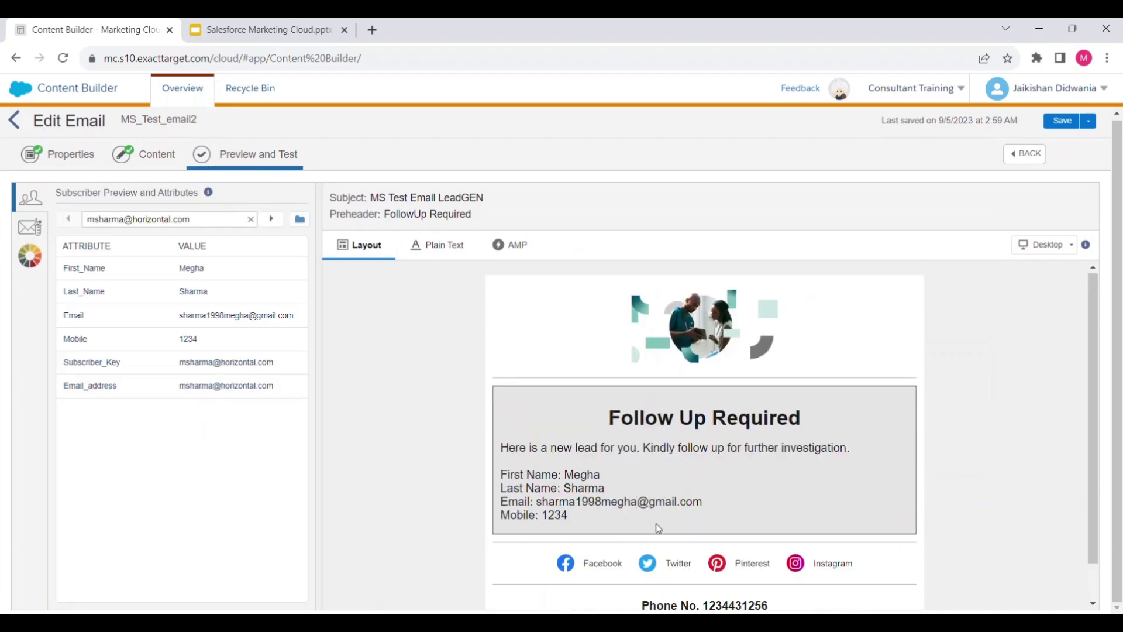
scroll(620, 460, down, 1)
scroll(619, 461, up, 1)
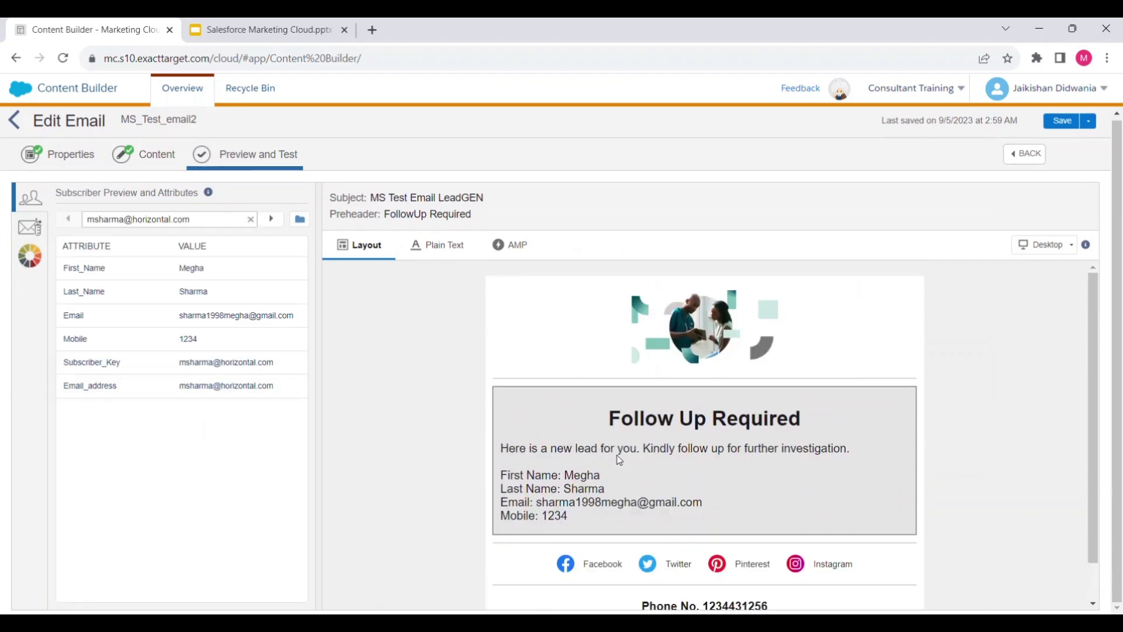
Edit the email content, inspecting its AMPscript snippet, header image and Follow Up Required text blocks
click(158, 167)
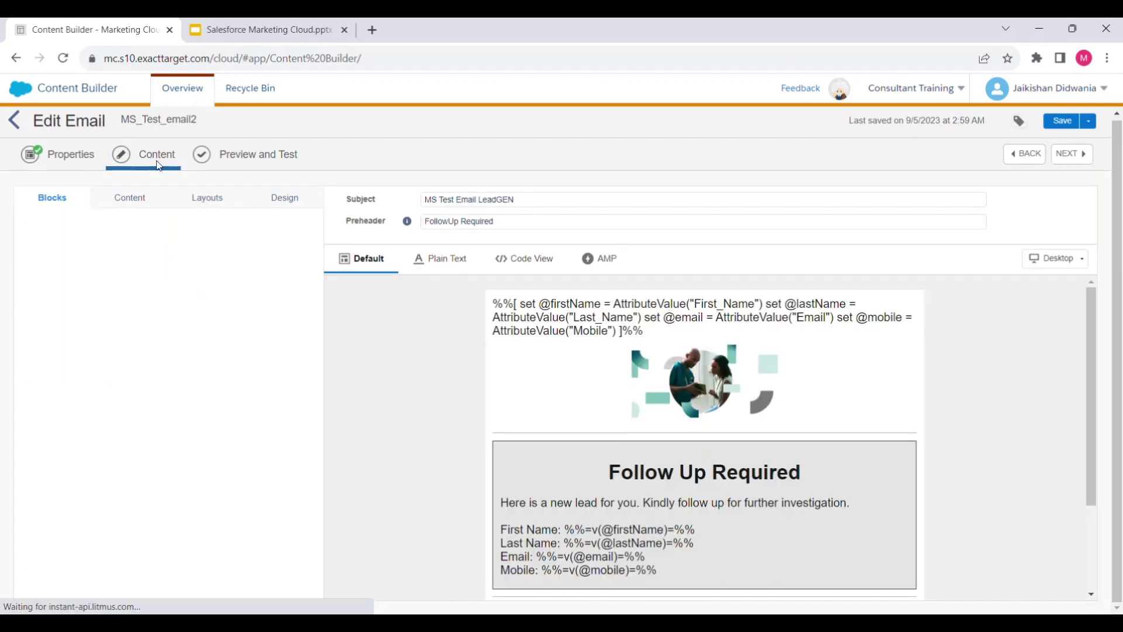
scroll(627, 483, down, 2)
scroll(628, 483, up, 3)
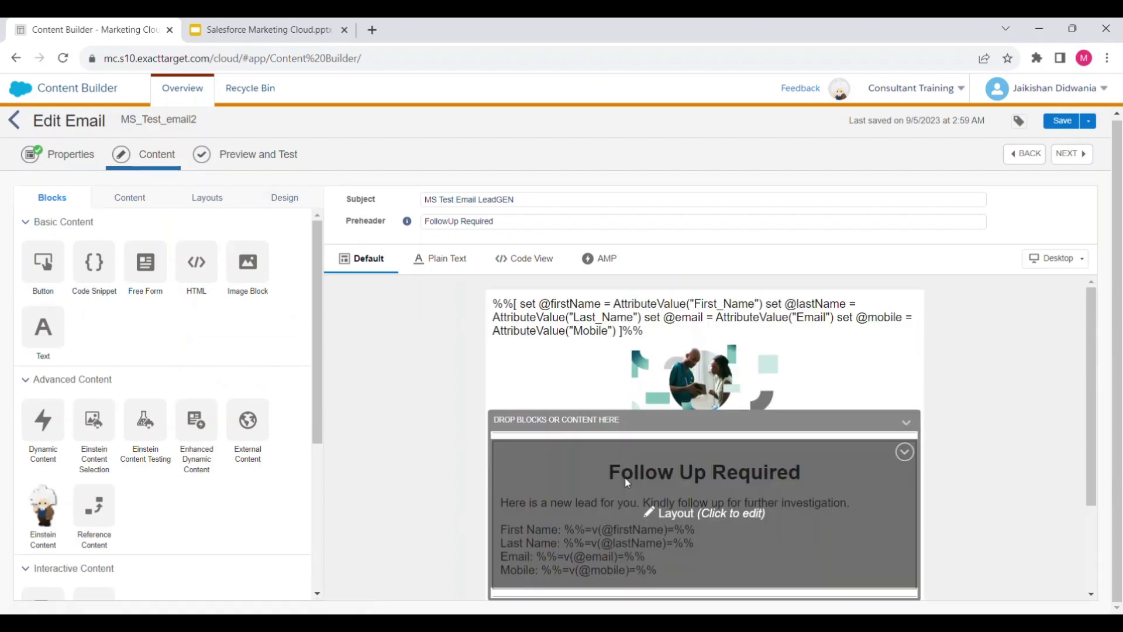
click(609, 338)
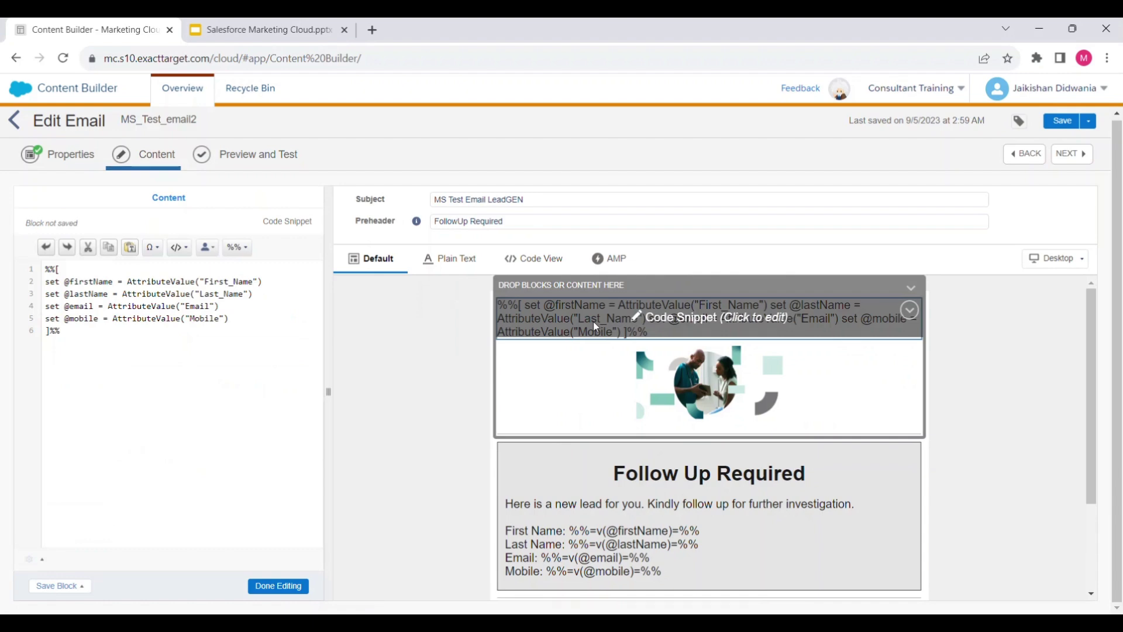
click(610, 395)
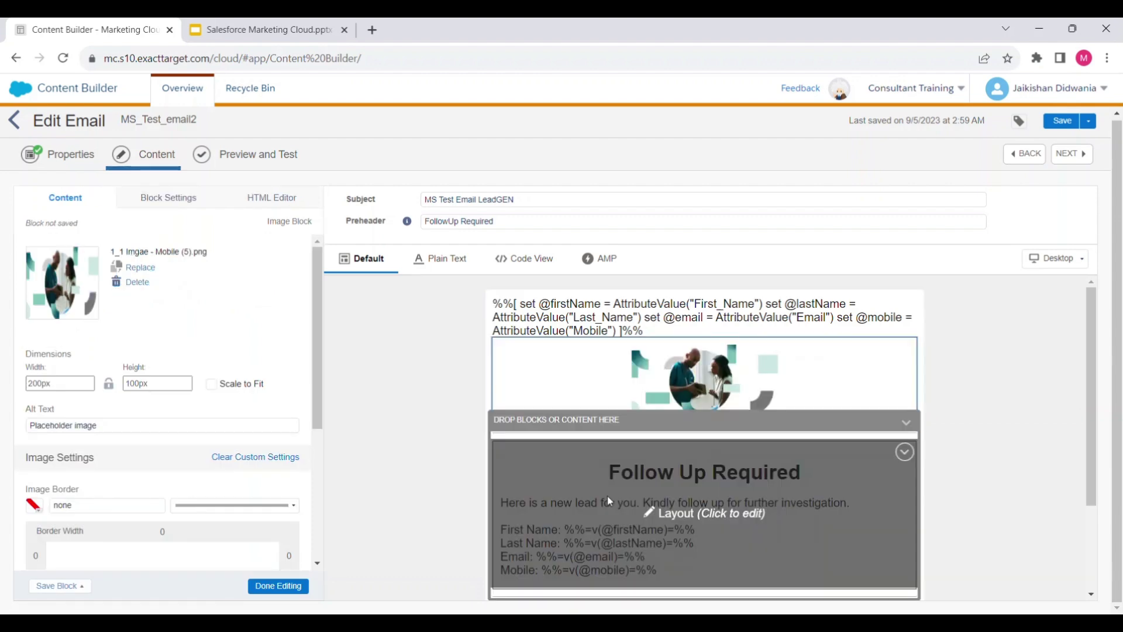
click(608, 496)
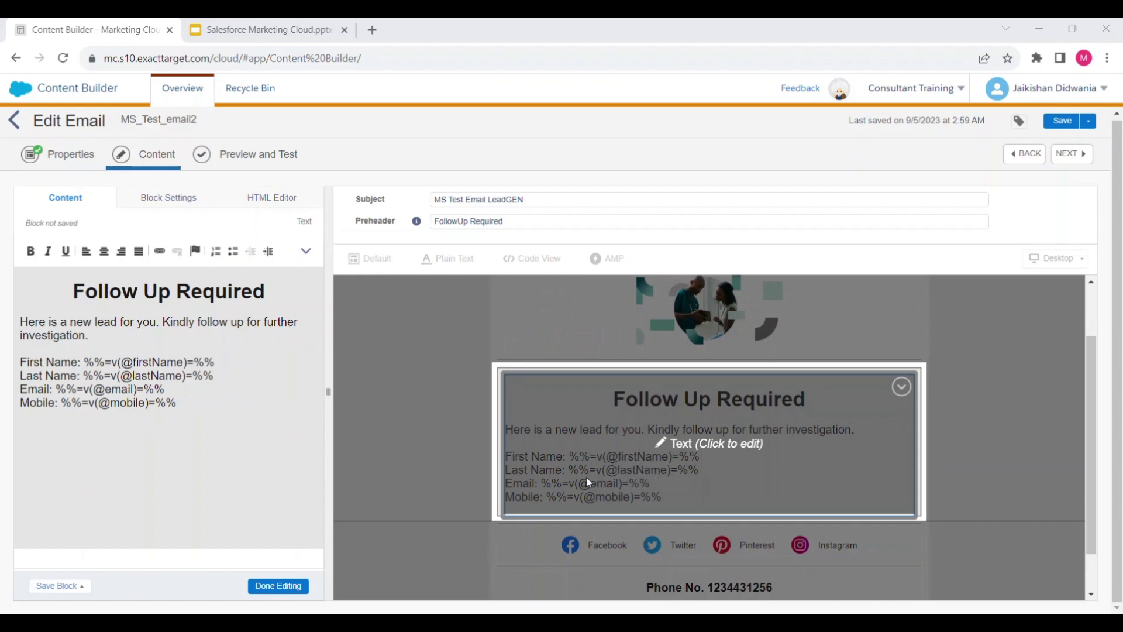
scroll(632, 573, down, 1)
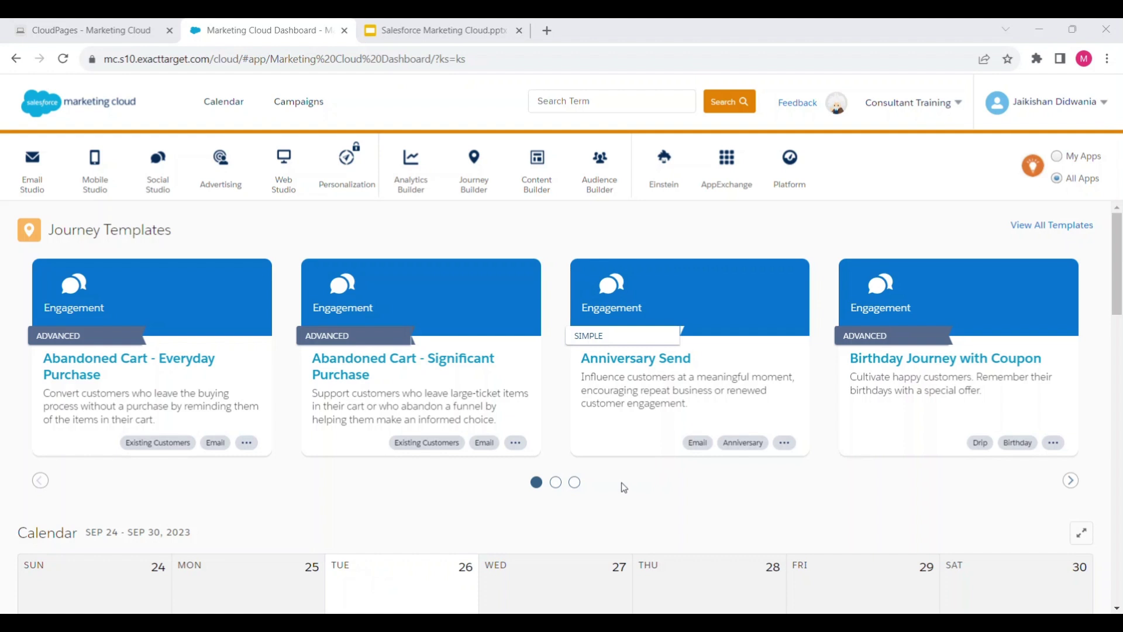
Go to Journey Builder, search journeys for 'ms', and open MS New Lead Generation Journey
mouse_move(477, 196)
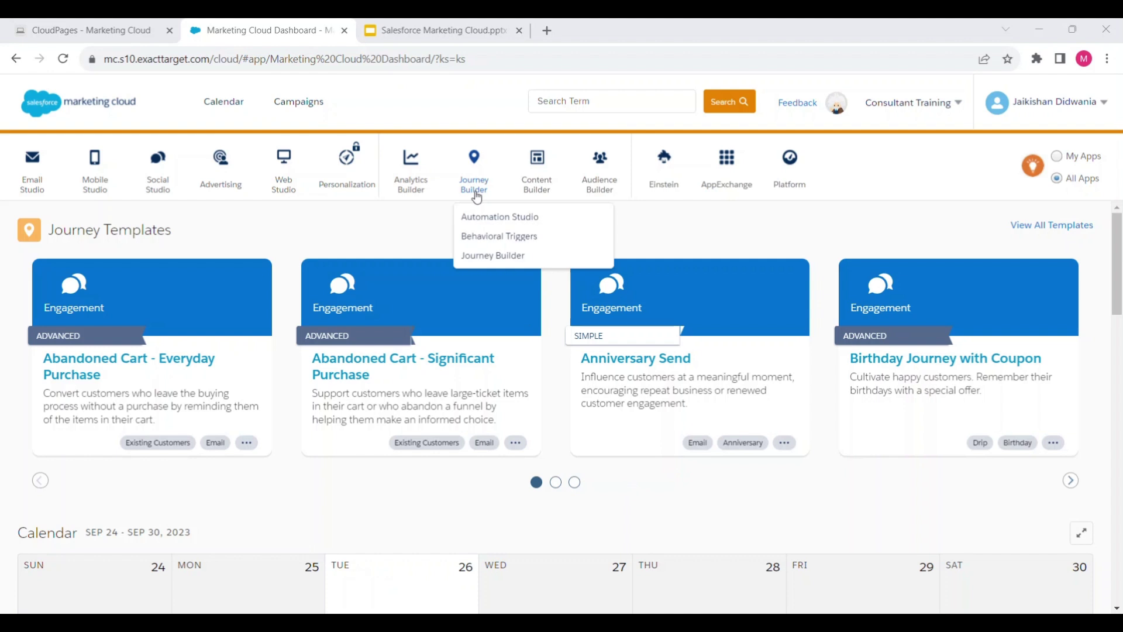
click(493, 256)
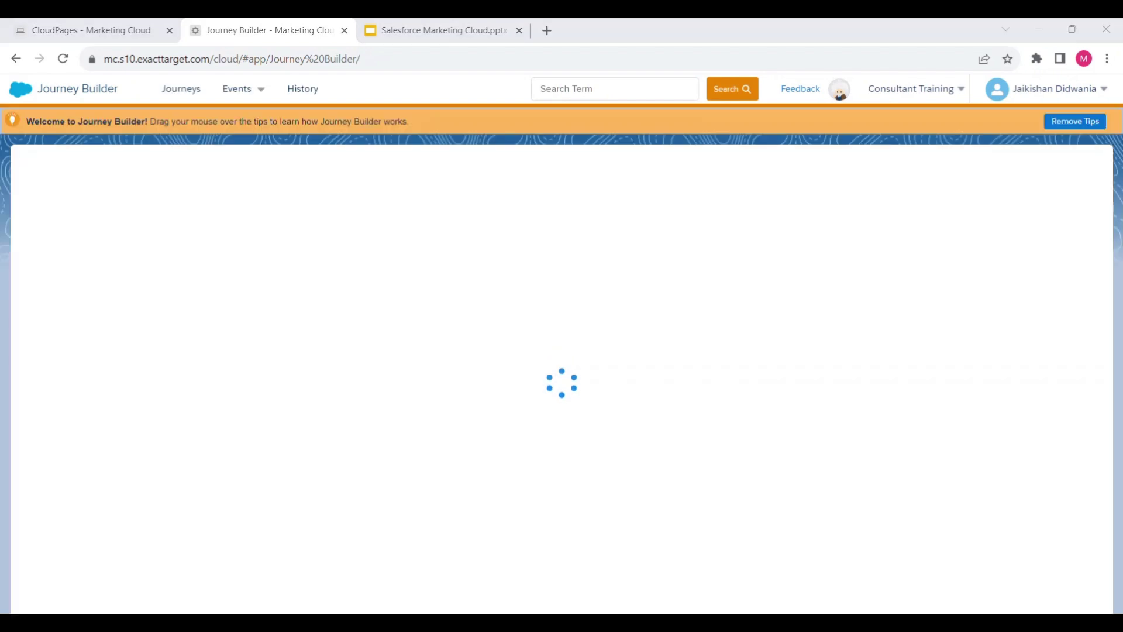
click(760, 170)
text(ms)
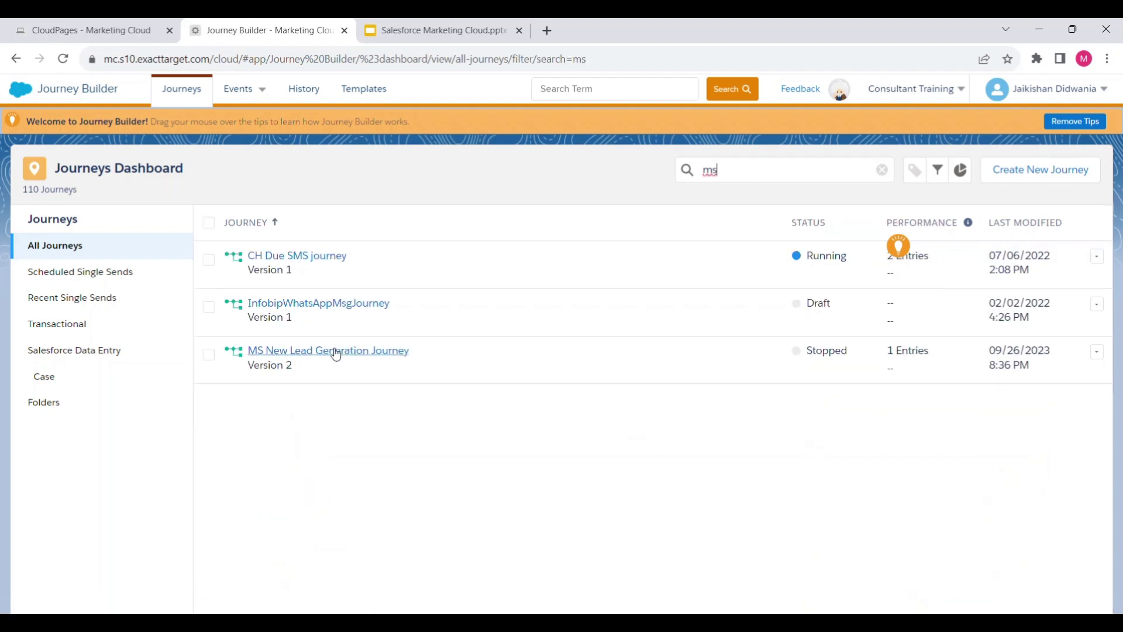
click(336, 353)
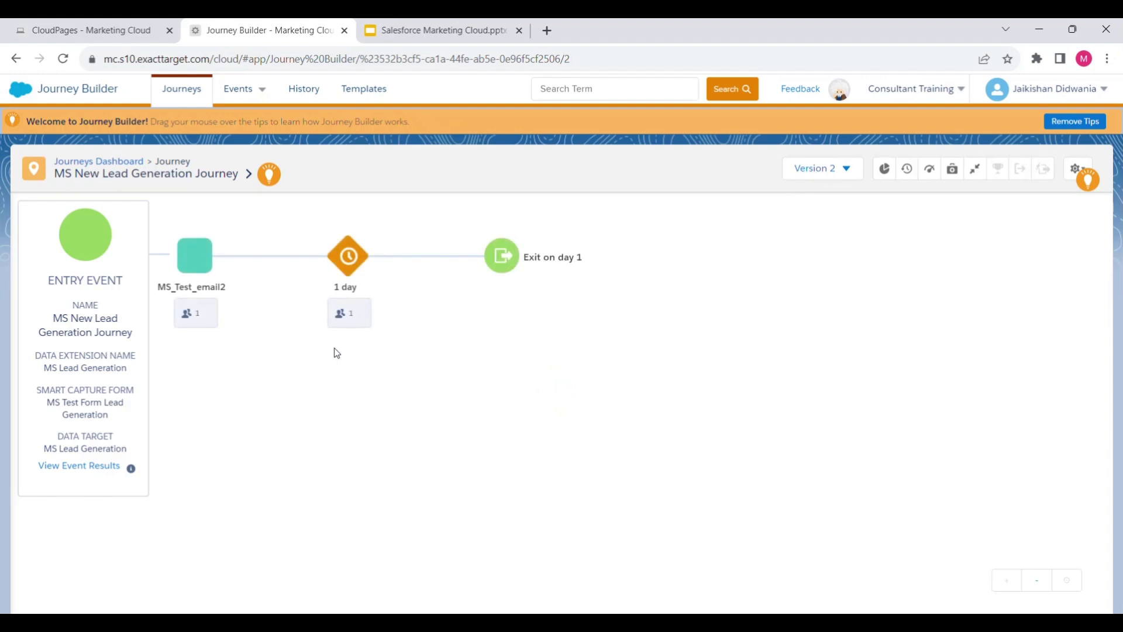
Switch the journey to Version 3 (Draft), whose entry uses the MS Test Form Lead Generation form
click(819, 174)
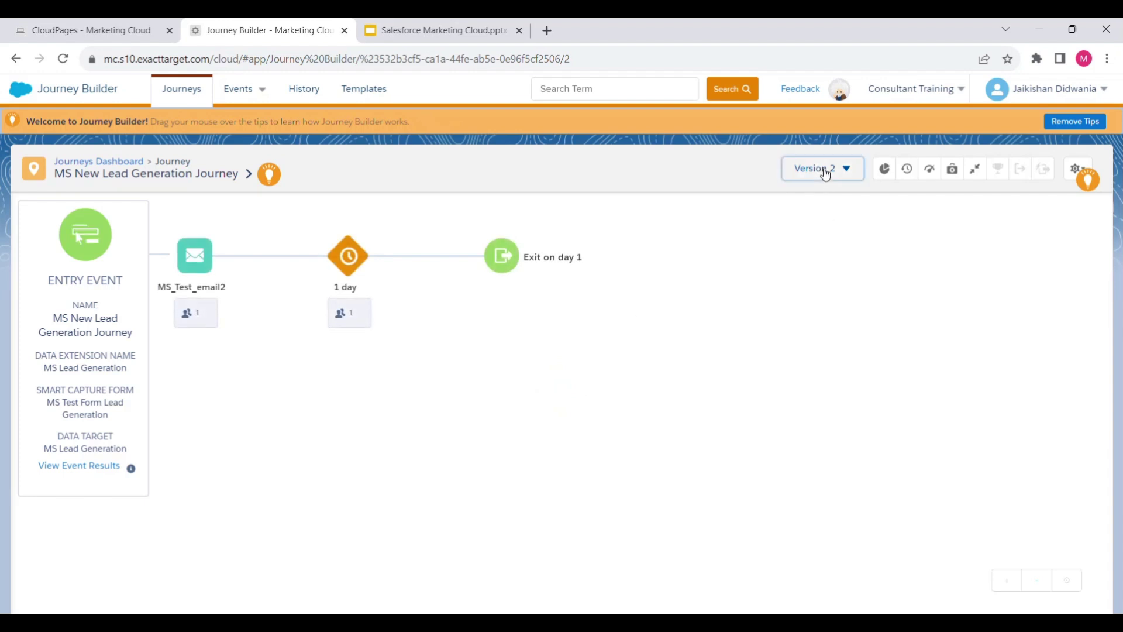
click(641, 232)
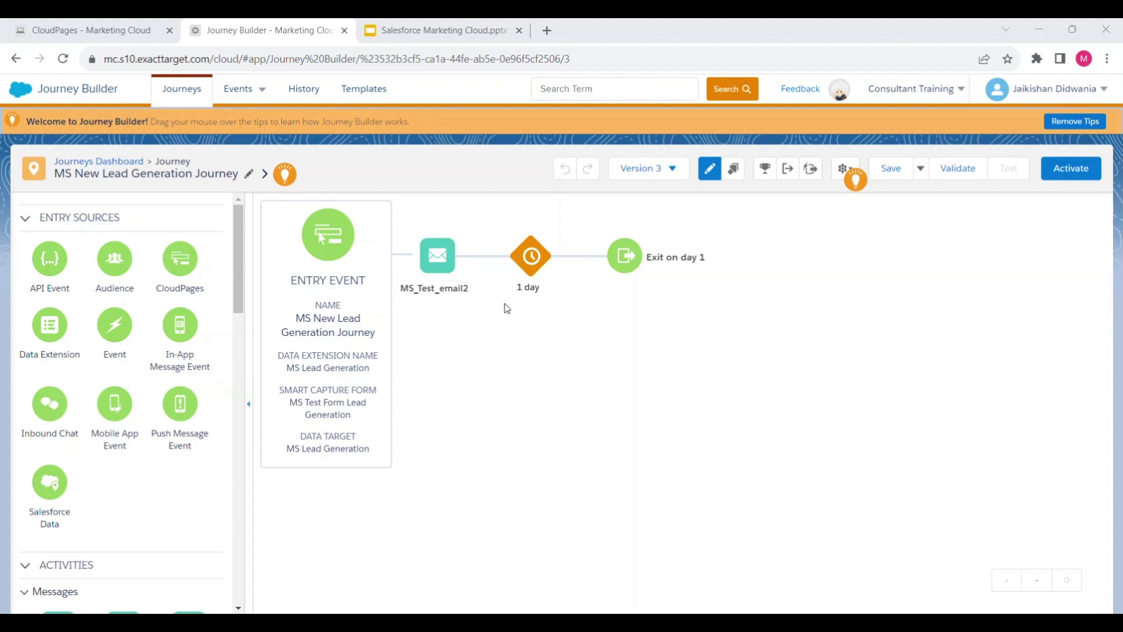
Activate journey Version 3, dismiss the success message, and open the second CloudPages landing page
mouse_move(484, 295)
click(1071, 168)
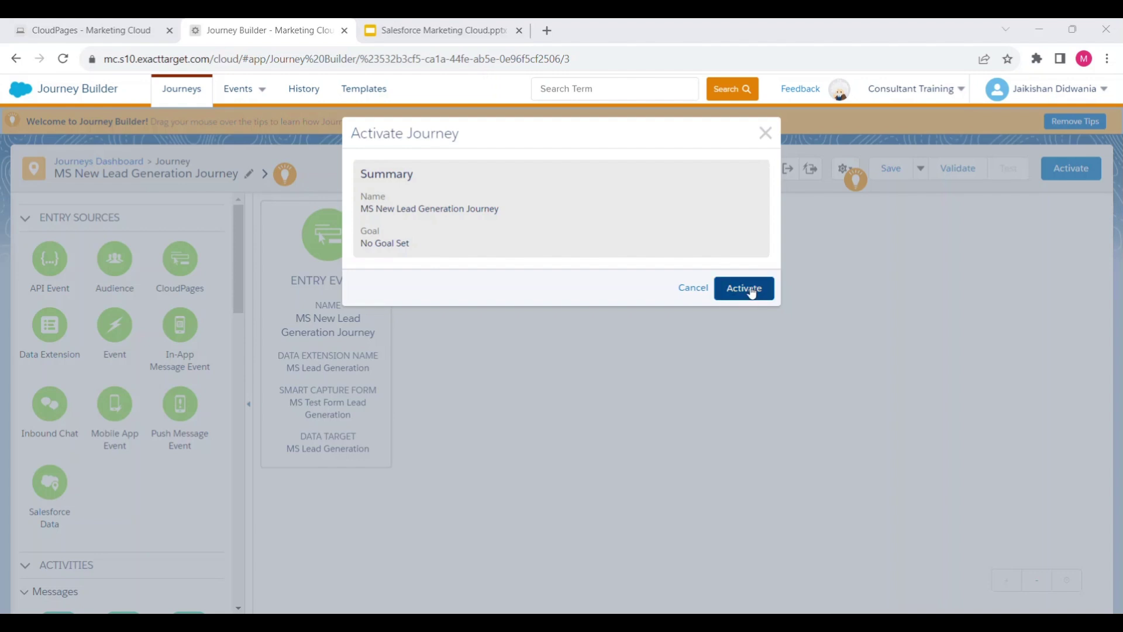
click(750, 289)
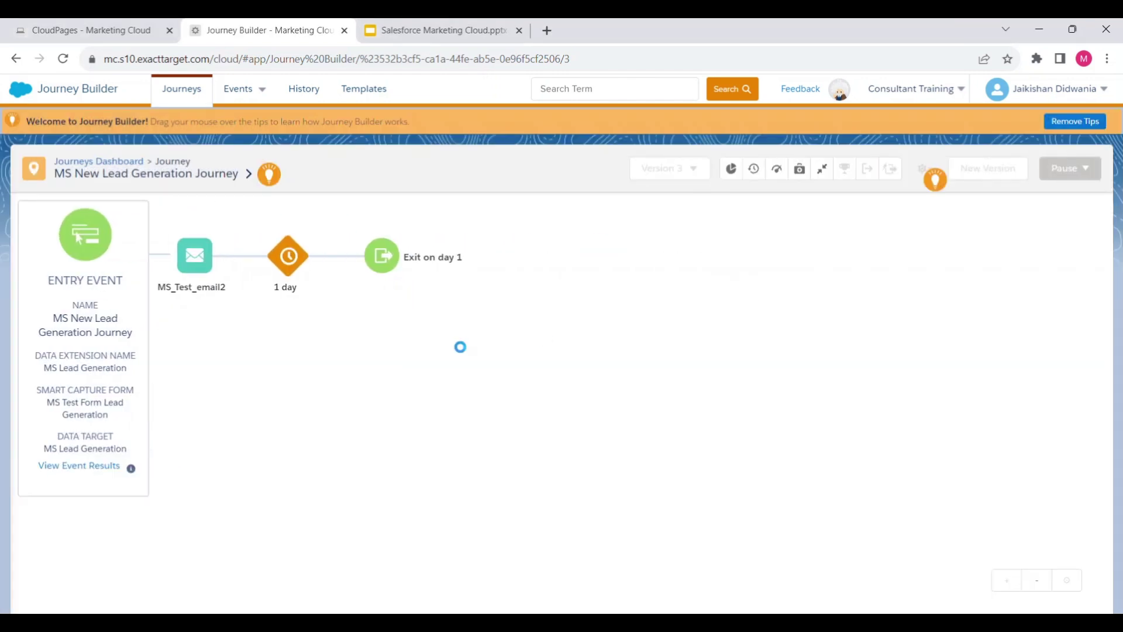
click(71, 25)
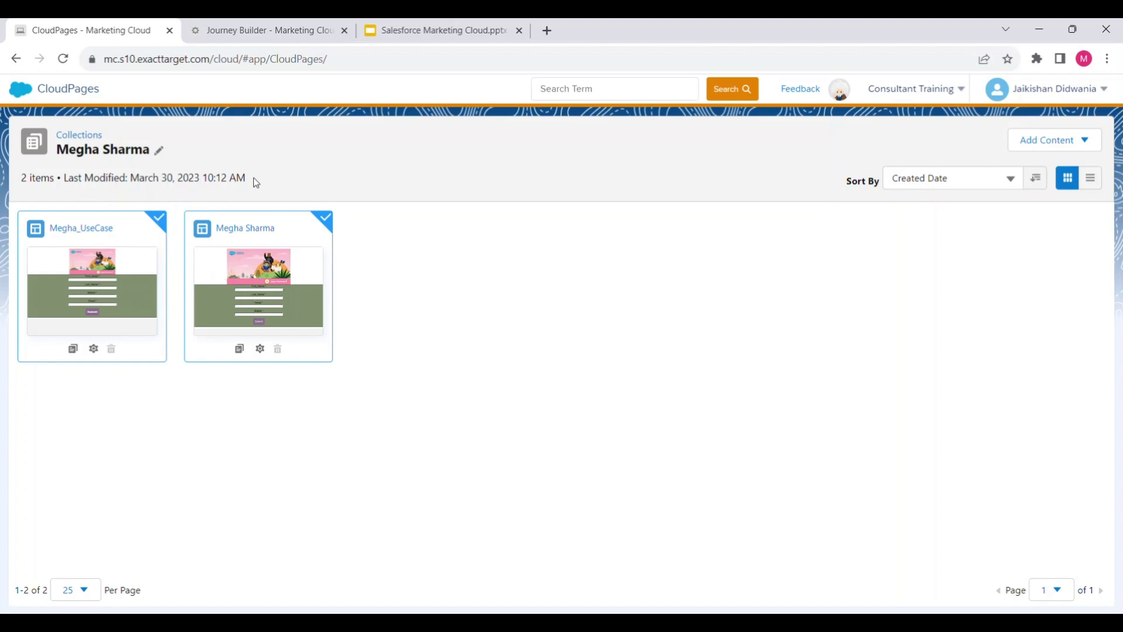
click(291, 23)
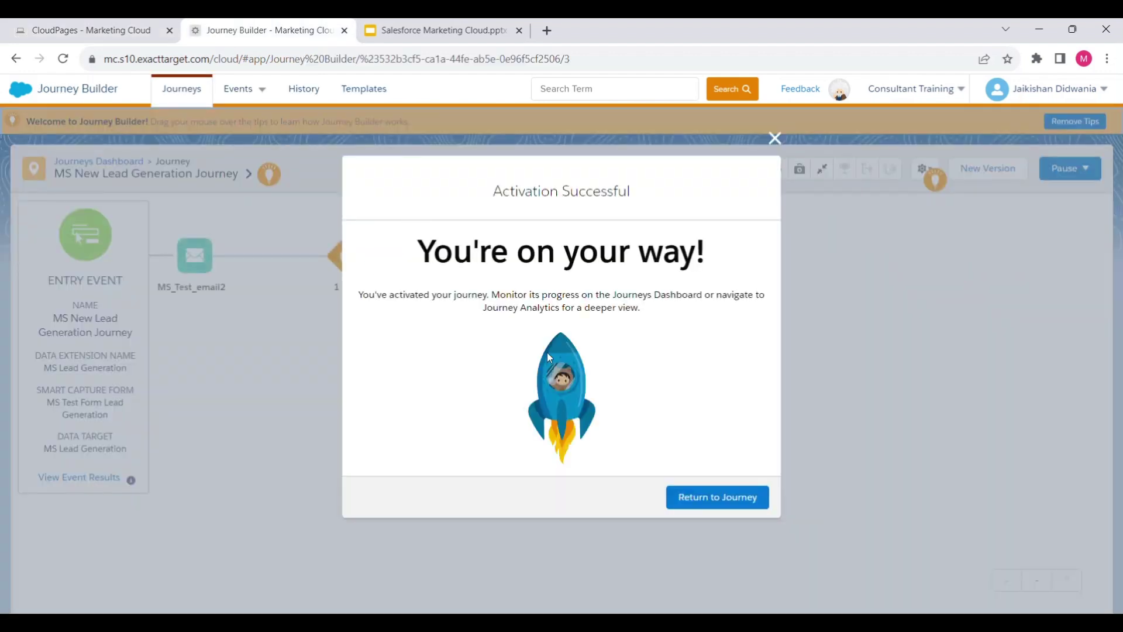
click(728, 507)
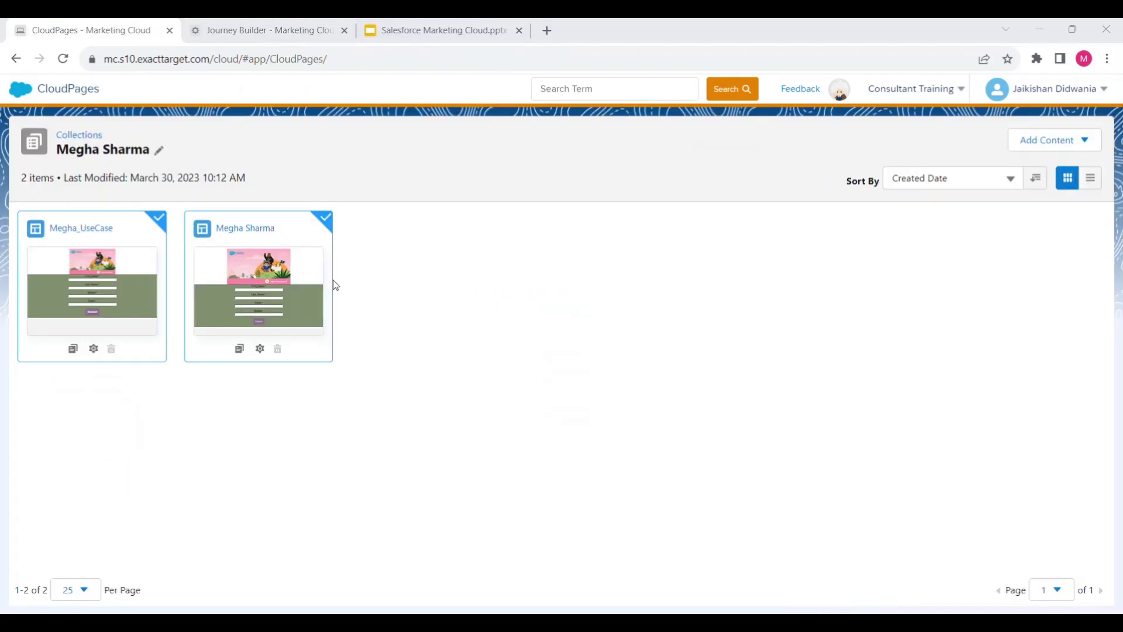
click(268, 288)
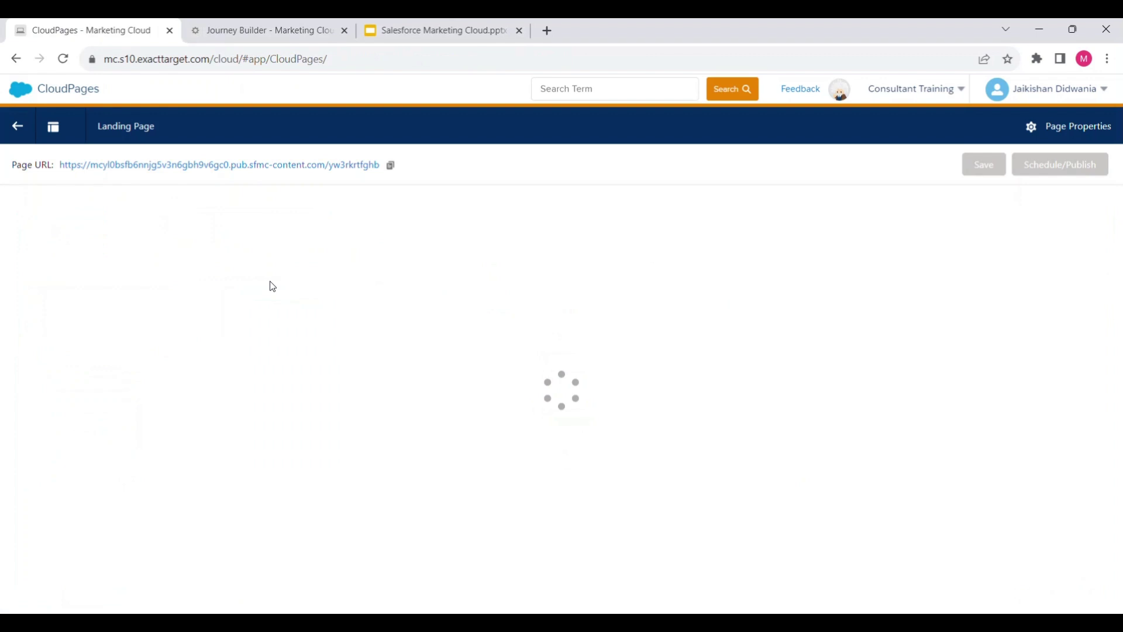
Open the live landing page and enter First_Name Test_FN_01 and Last_Name Test_LN_01
click(266, 166)
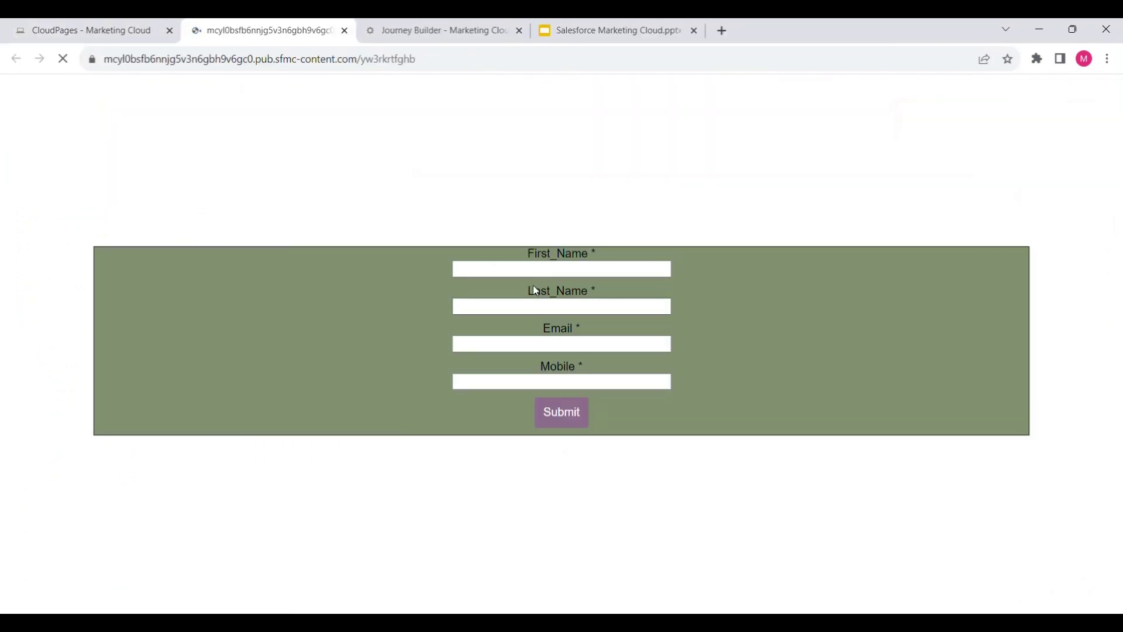
click(521, 271)
text(Test)
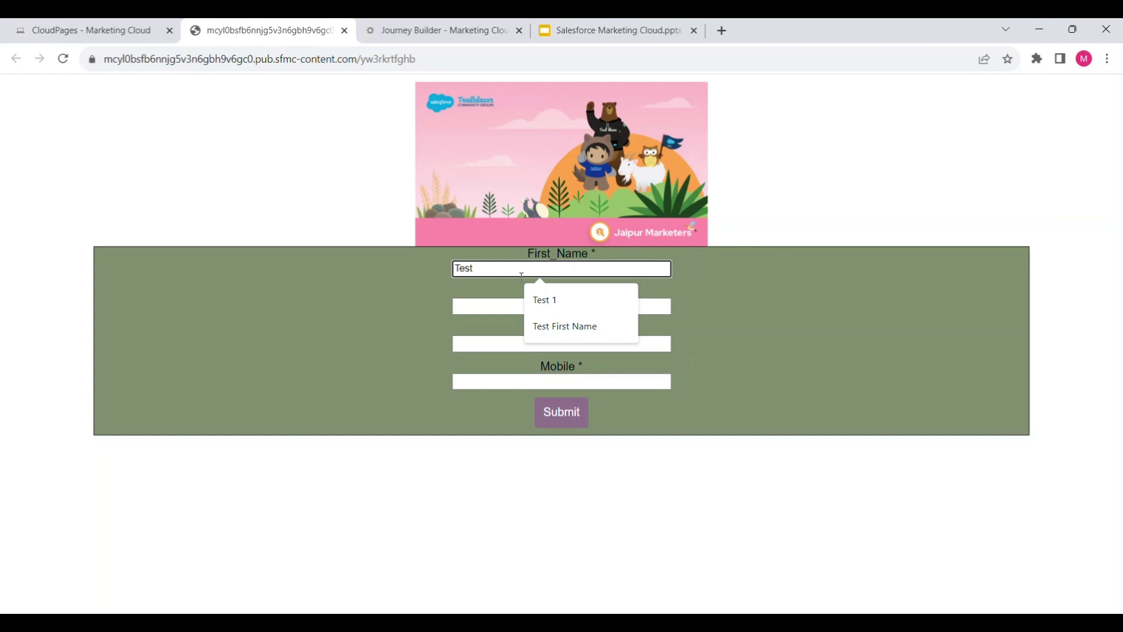
text(_)
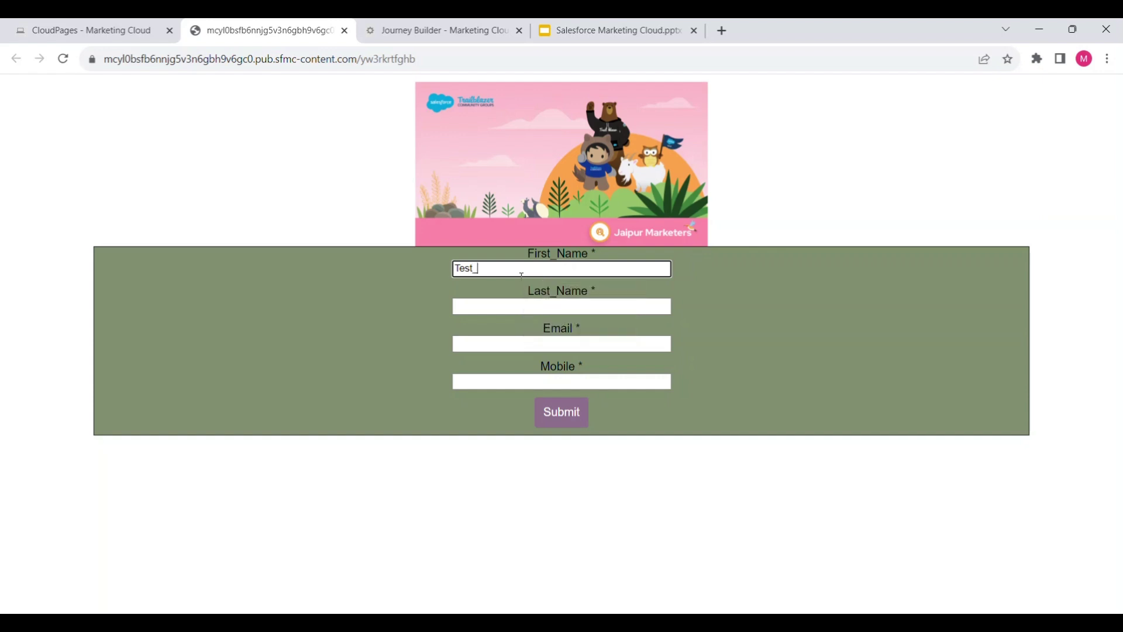
text(FN_01)
drag(507, 269, 417, 270)
key(ctrl+c)
click(486, 306)
key(ctrl+v)
click(484, 309)
key(BackSpace)
text(L)
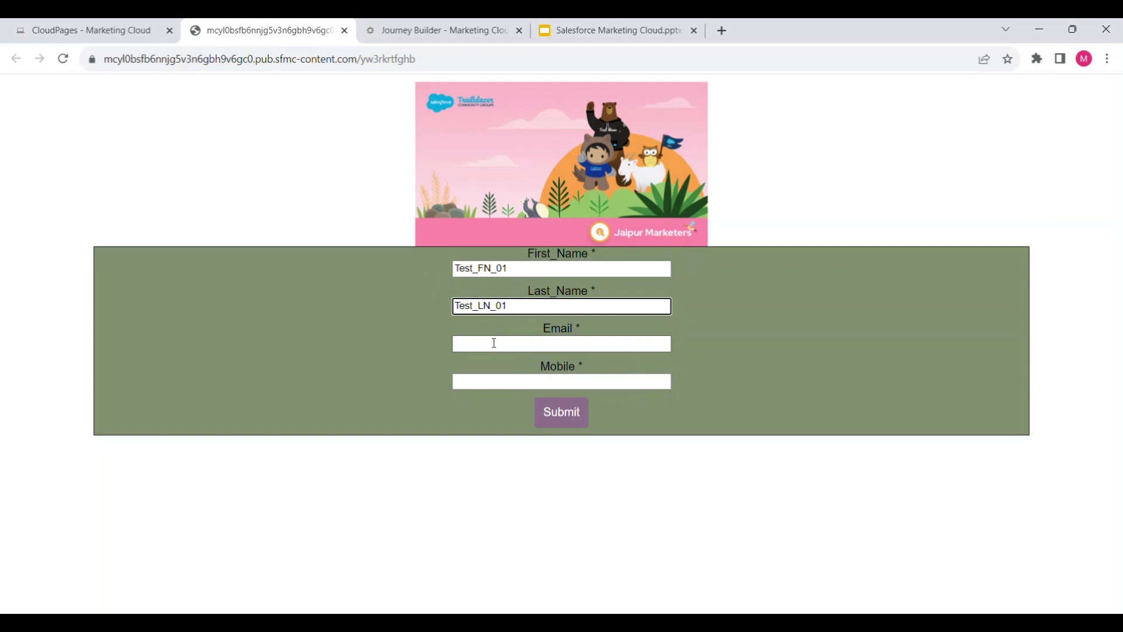
Fill in a test e-mail address and mobile number, then submit the lead form
click(495, 343)
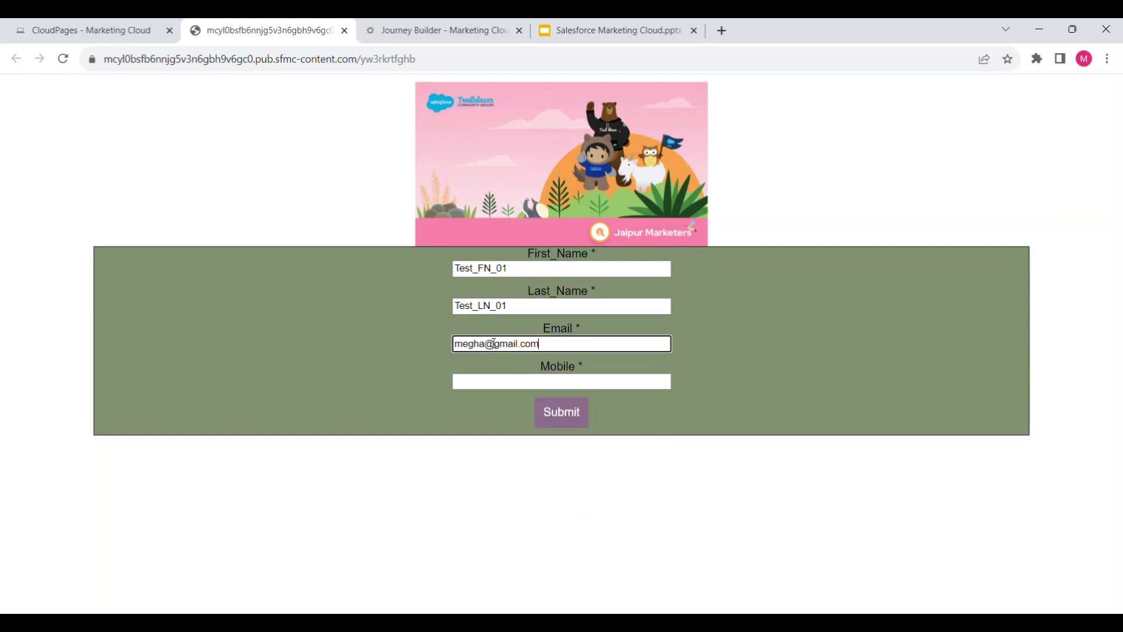
click(511, 385)
click(587, 421)
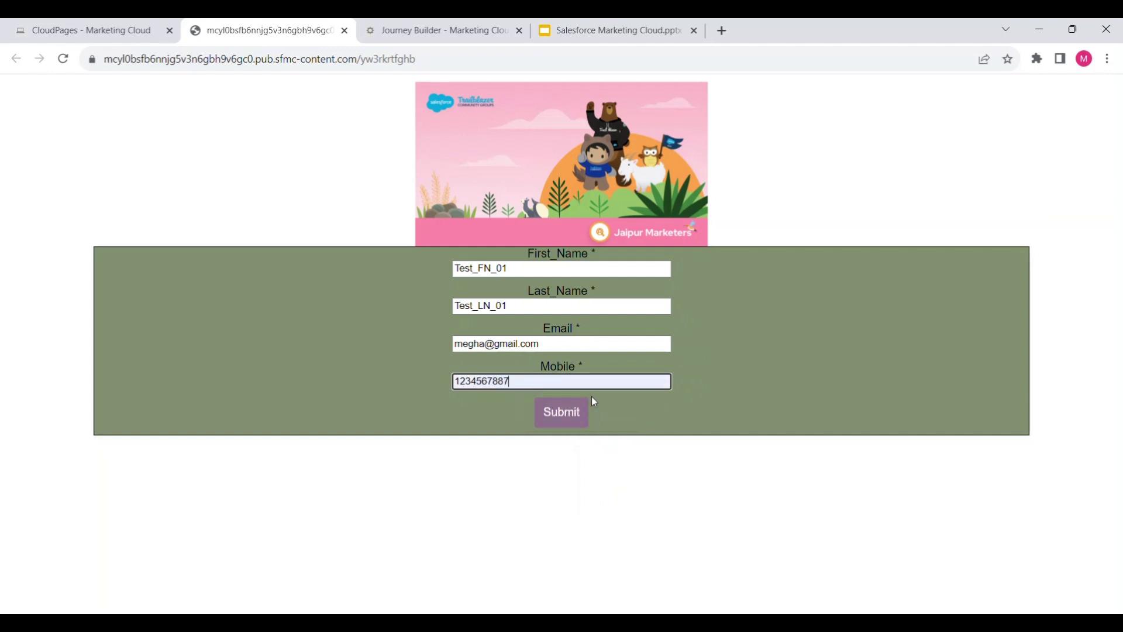
click(554, 414)
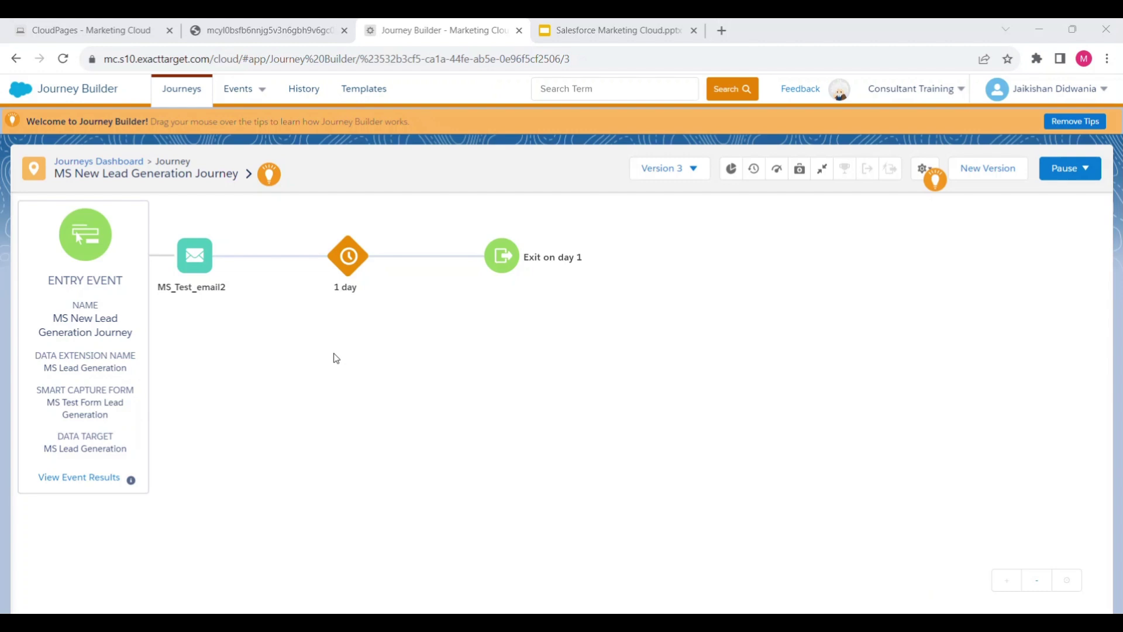
Reload the journey to confirm one contact entered, then open the MS Test Email LeadGEN message in Outlook
click(344, 65)
key(Return)
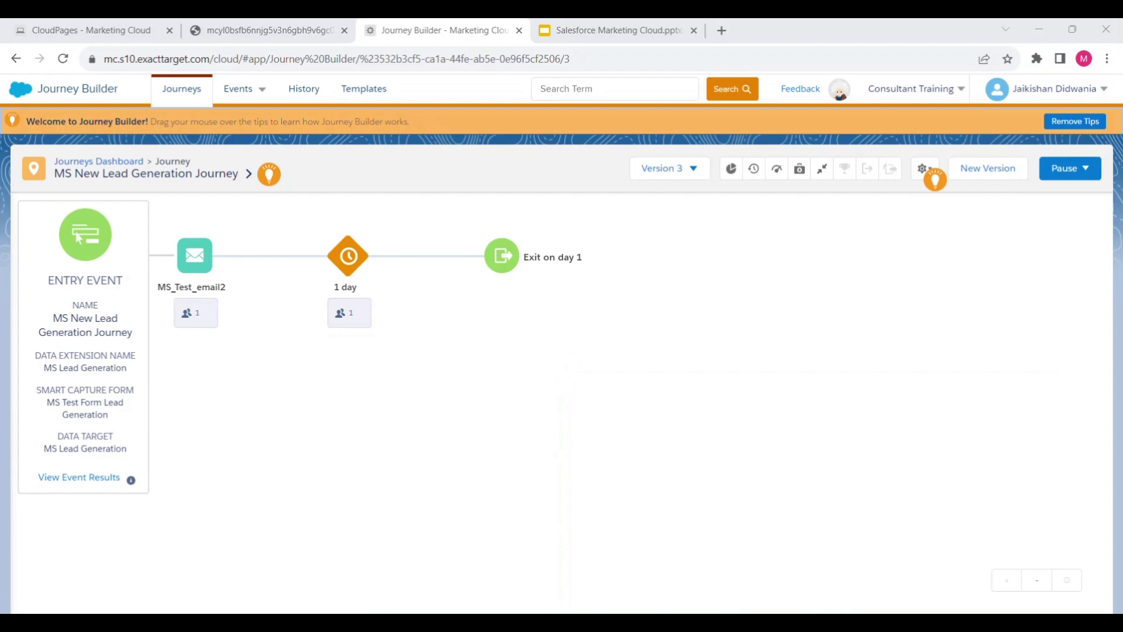
mouse_move(572, 609)
click(546, 559)
click(315, 165)
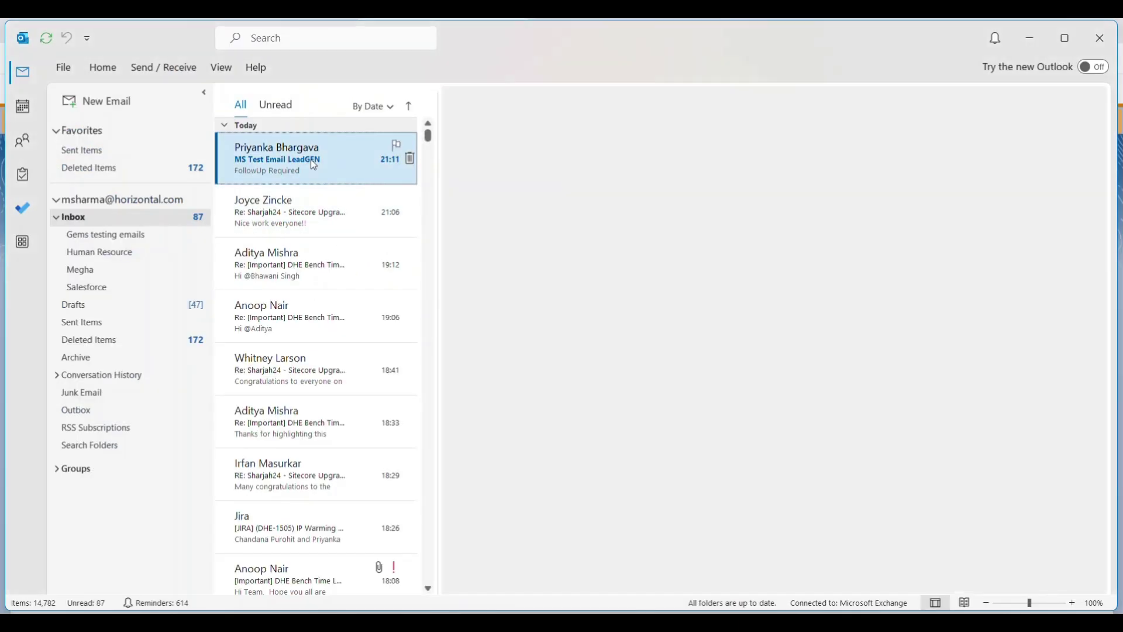